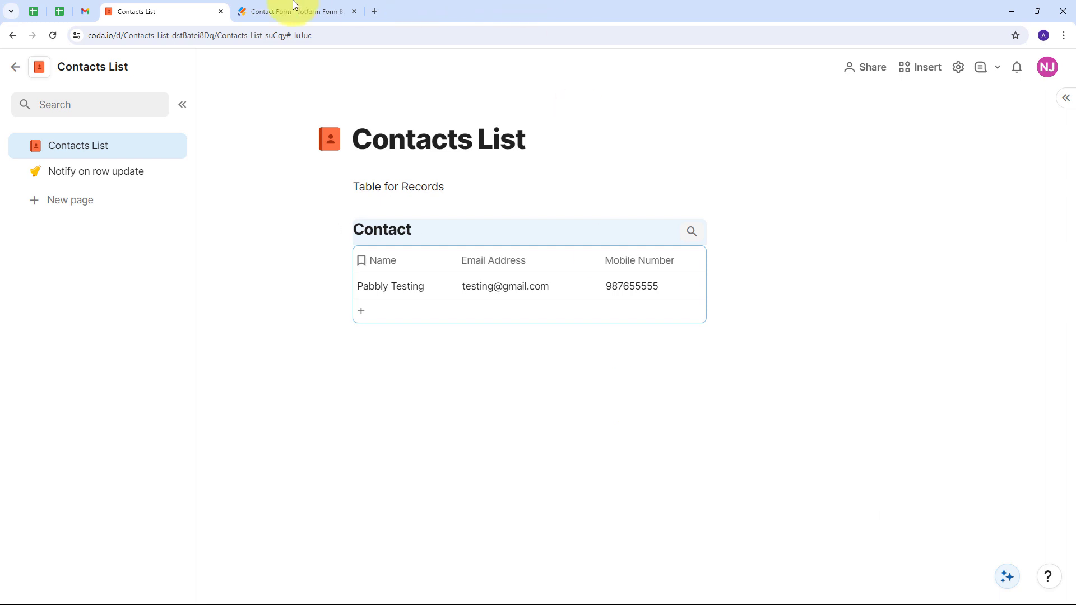
After reviewing the Contact table's Name, Email Address and Mobile Number columns, switch to the Jotform Contact Form.
{"action": "left_click", "coordinate": [284, 12]}
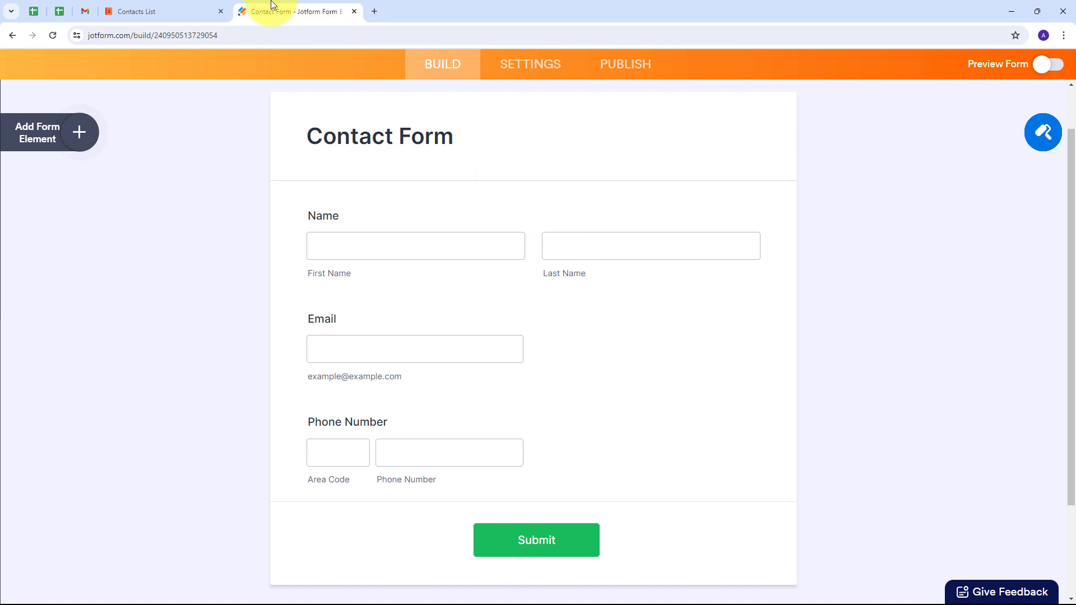
Switch back from the Jotform builder to the Coda Contacts List doc.
{"action": "left_click", "coordinate": [175, 9]}
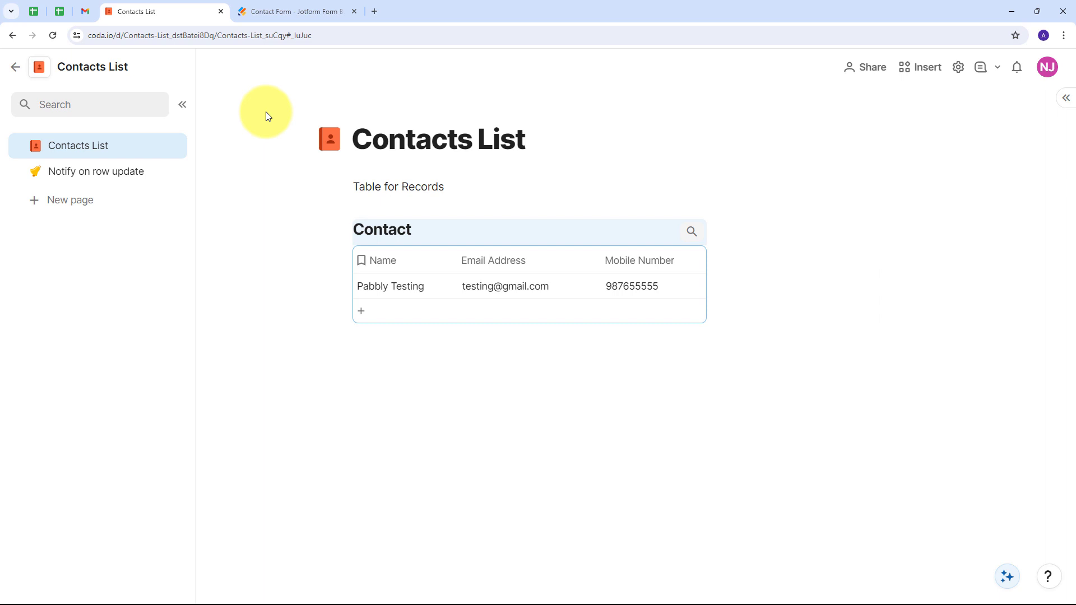
{"action": "left_click", "coordinate": [269, 12]}
{"action": "left_click", "coordinate": [132, 11]}
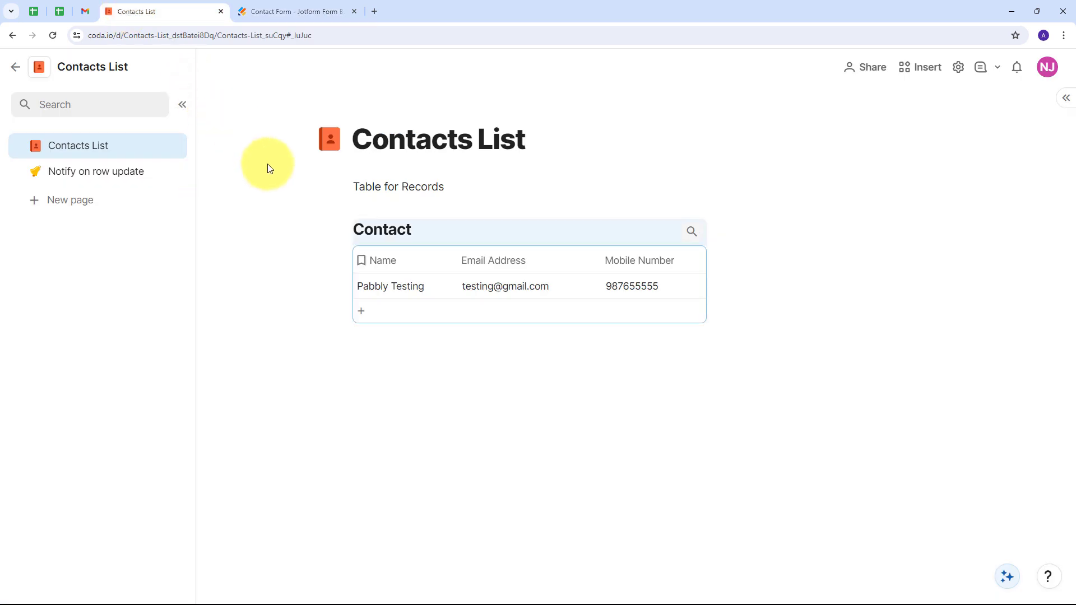
{"action": "left_click", "coordinate": [282, 12]}
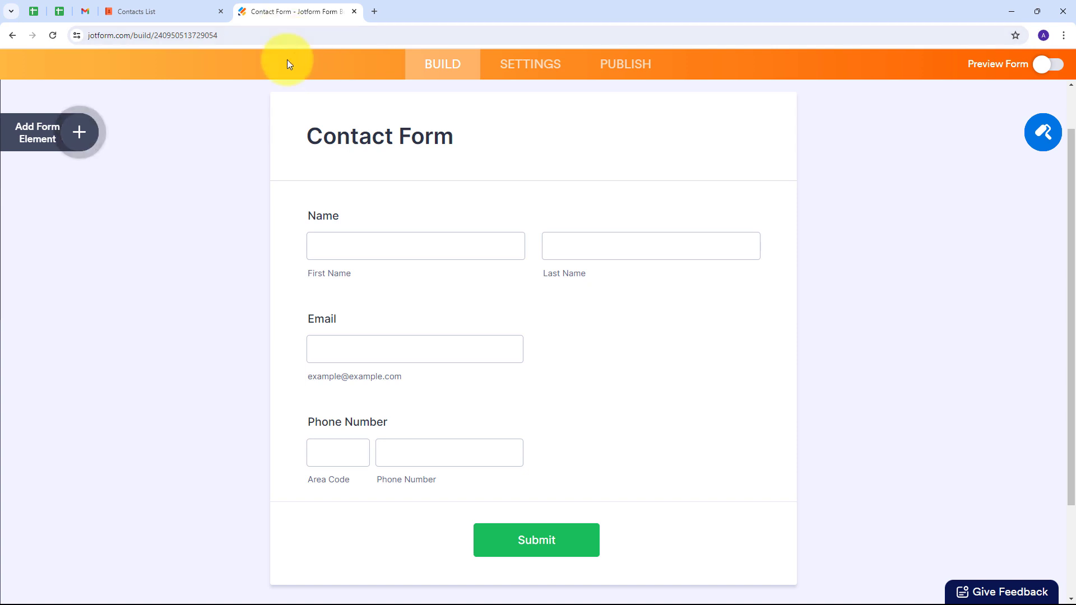
{"action": "left_click", "coordinate": [135, 11]}
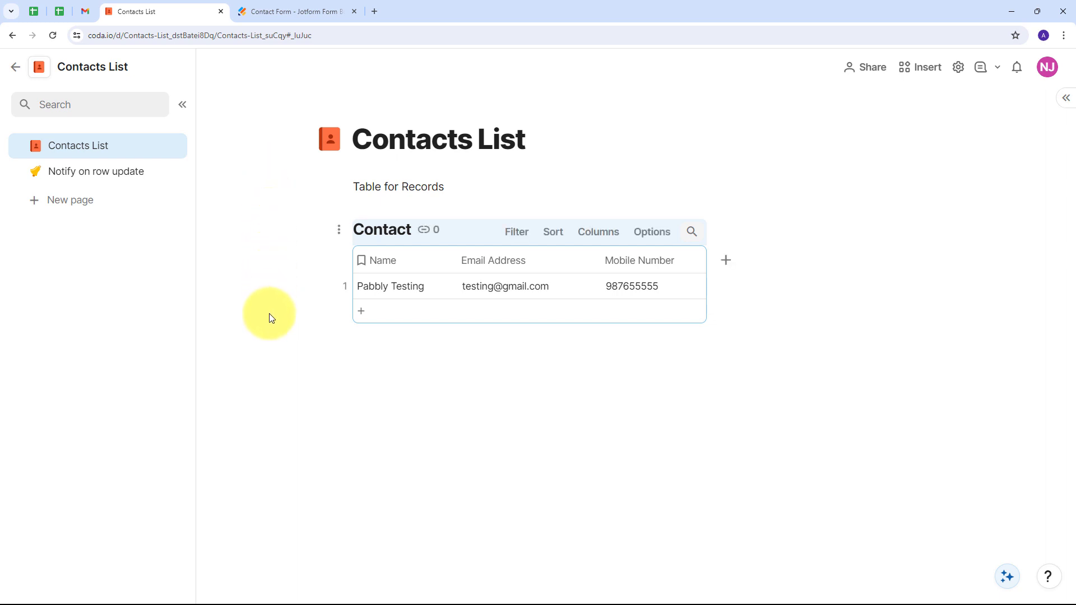
In a new tab, go to pabbly.com, sign in, and open the Pabbly Connect dashboard.
{"action": "left_click", "coordinate": [368, 8]}
{"action": "type", "text": "pabbly.com/connect"}
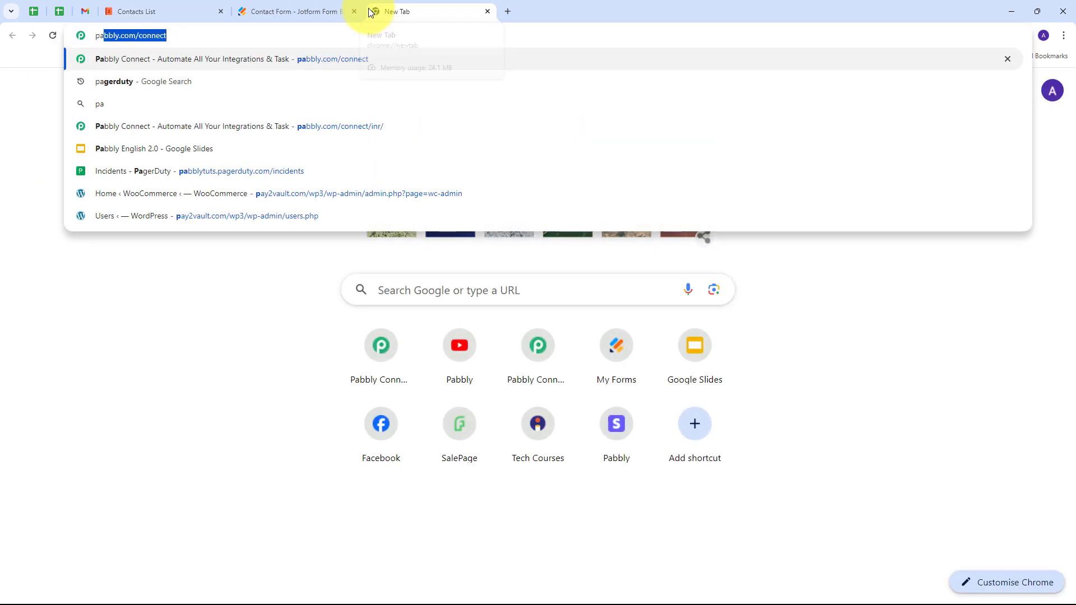
{"action": "key", "text": "Return"}
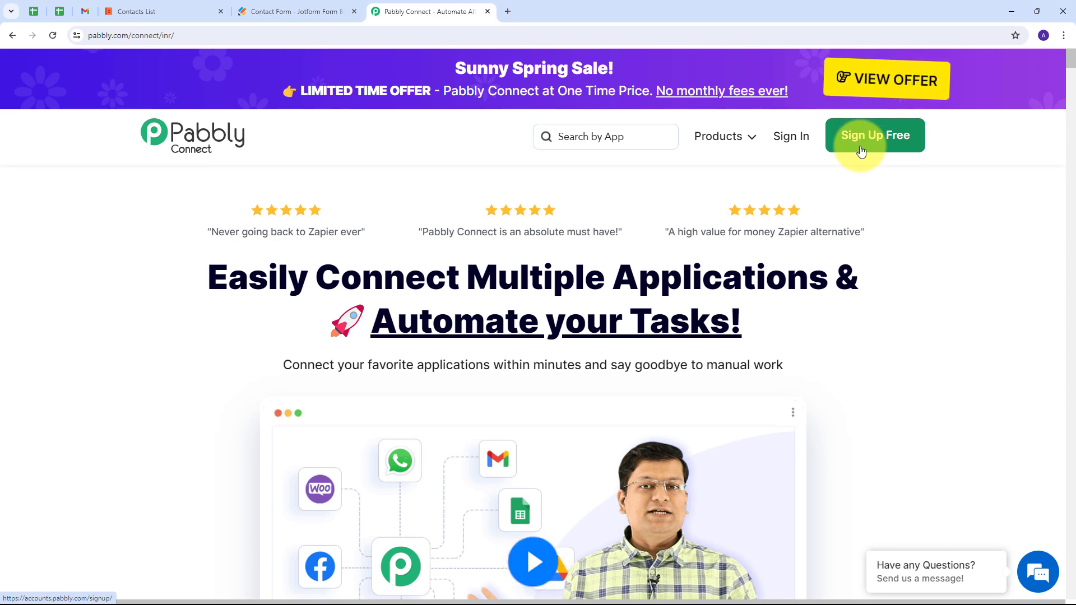
{"action": "left_click", "coordinate": [791, 148]}
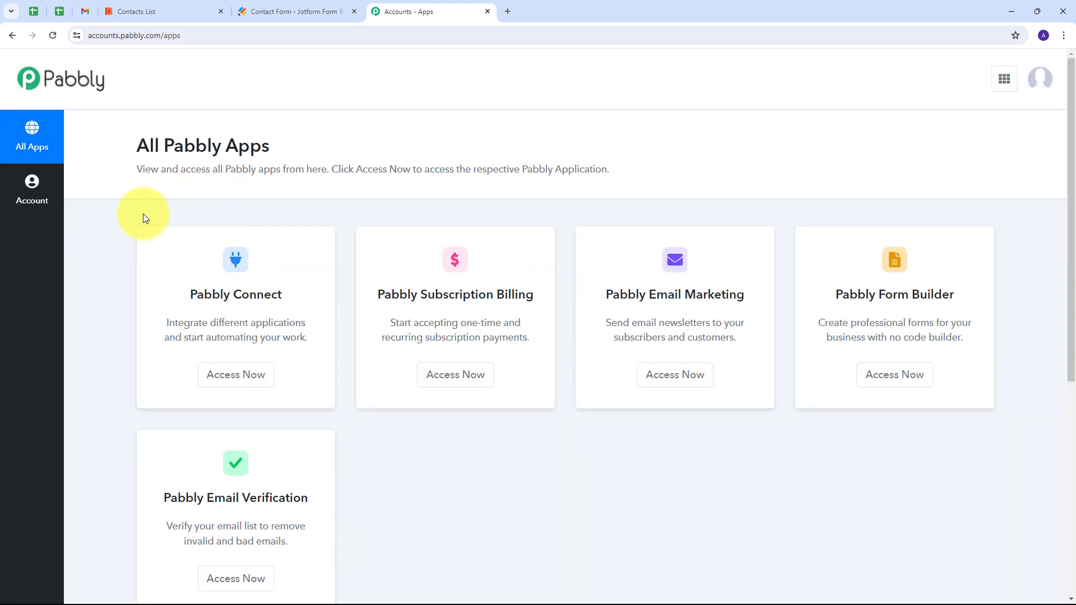
{"action": "scroll", "coordinate": [135, 217], "scroll_direction": "down", "scroll_amount": 1}
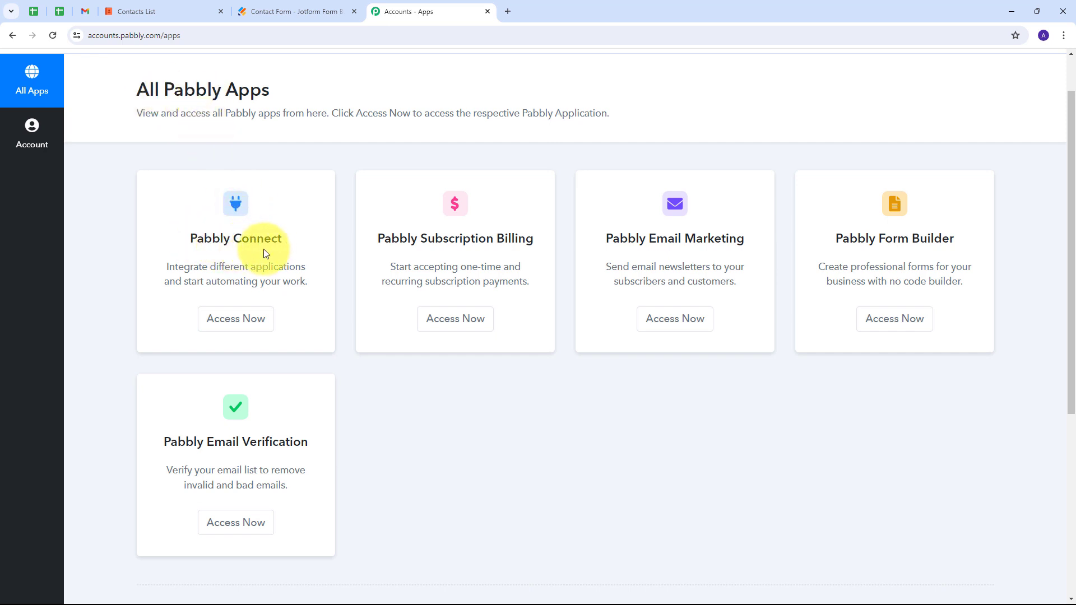
{"action": "left_click", "coordinate": [236, 319]}
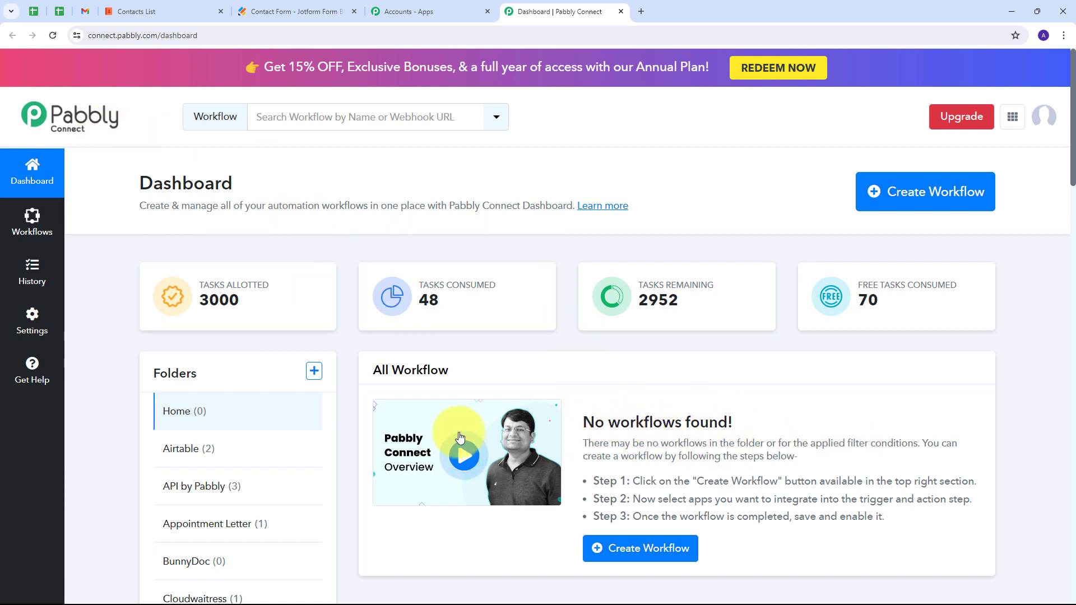
Create a workflow named 'Create Coda Row from Jotform Submission' in the Jotform folder.
{"action": "scroll", "coordinate": [235, 385], "scroll_direction": "down", "scroll_amount": 2}
{"action": "scroll", "coordinate": [235, 385], "scroll_direction": "down", "scroll_amount": 5}
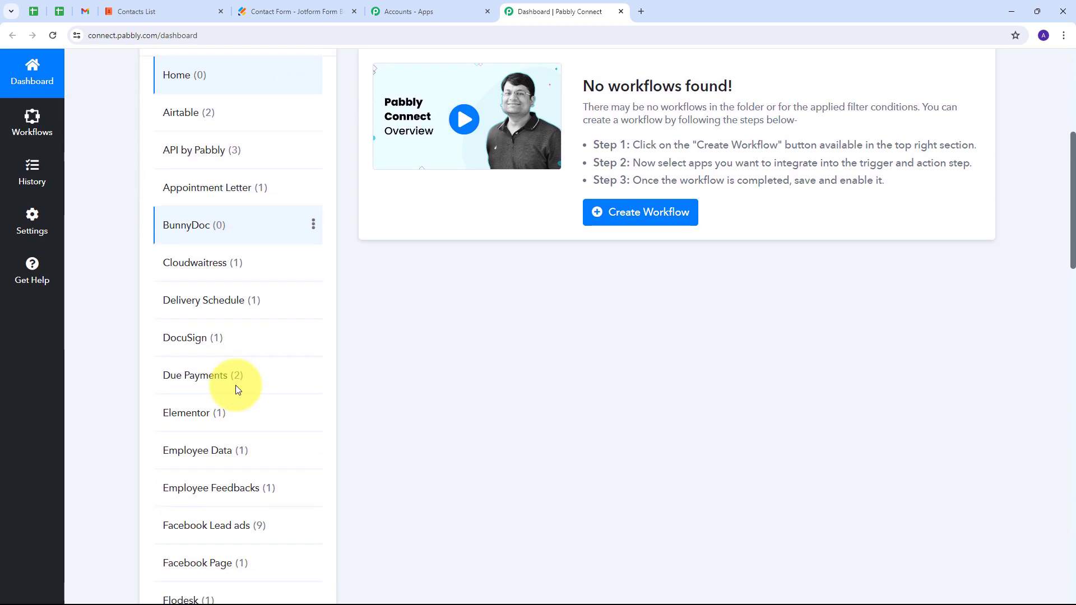
{"action": "scroll", "coordinate": [236, 390], "scroll_direction": "up", "scroll_amount": 7}
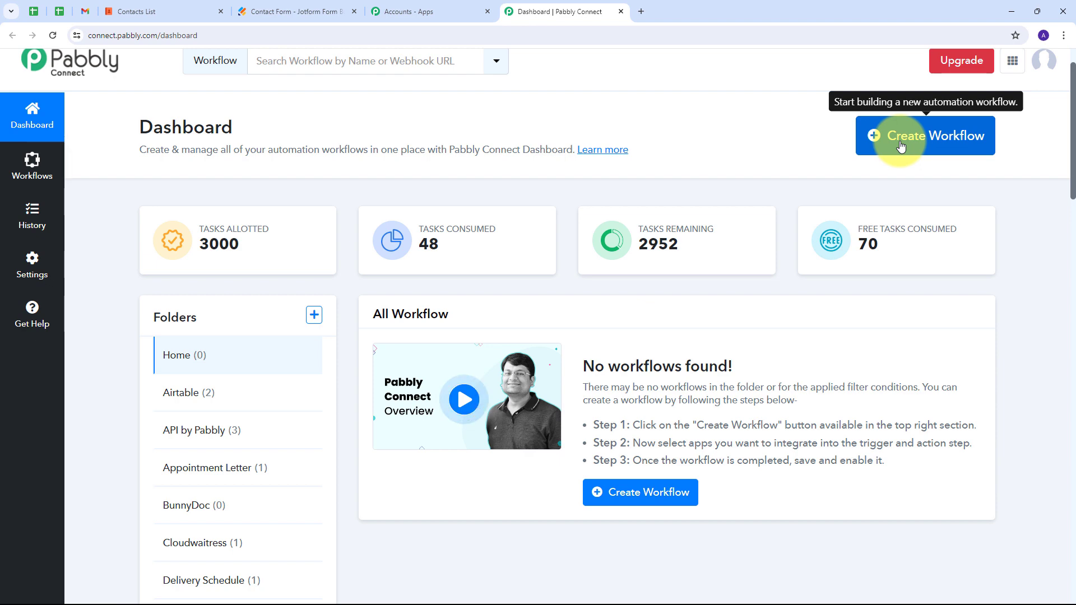
{"action": "left_click", "coordinate": [869, 144]}
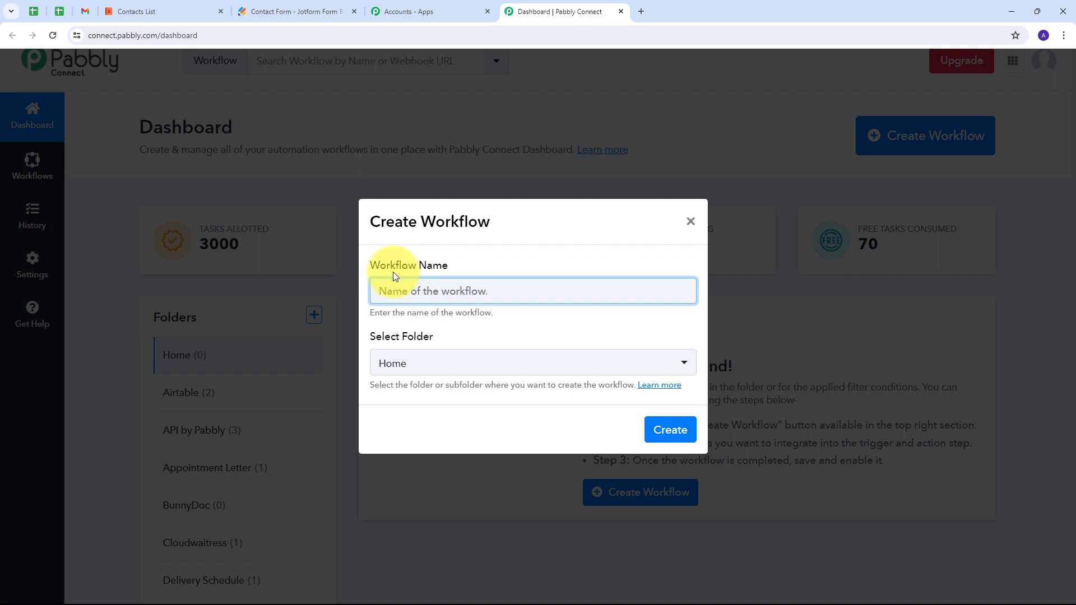
{"action": "type", "text": "Create Coda Row from Jotform Submission"}
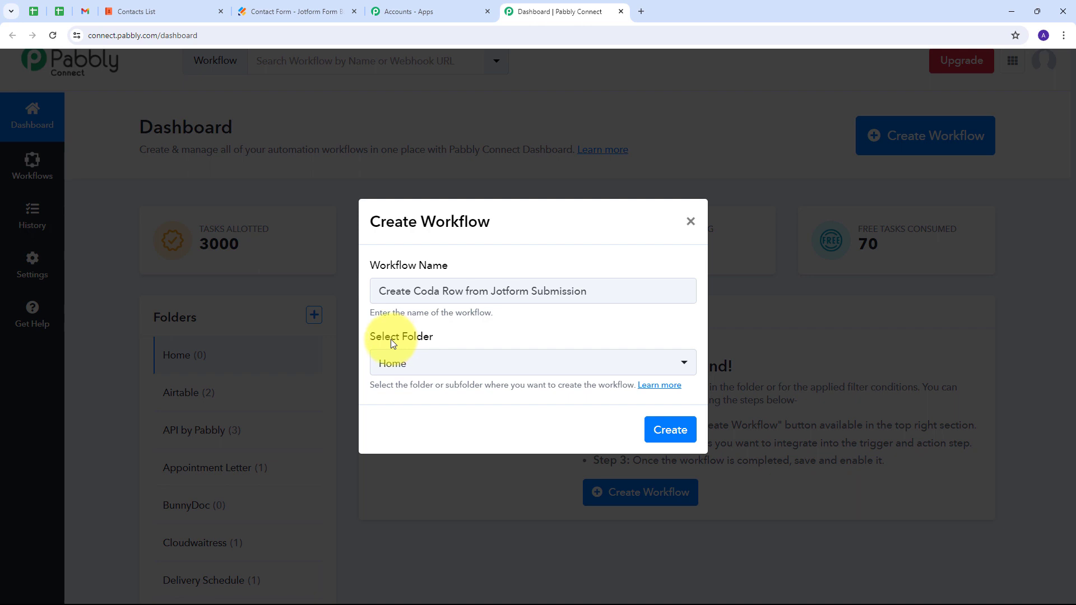
{"action": "left_click", "coordinate": [480, 361]}
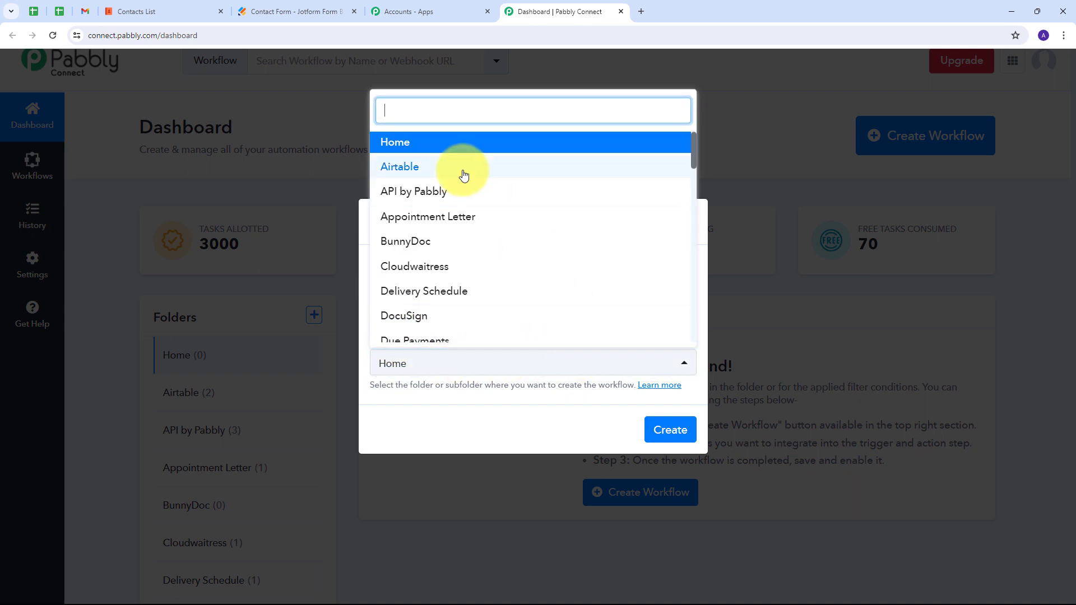
{"action": "scroll", "coordinate": [482, 251], "scroll_direction": "down", "scroll_amount": 3}
{"action": "scroll", "coordinate": [484, 253], "scroll_direction": "down", "scroll_amount": 7}
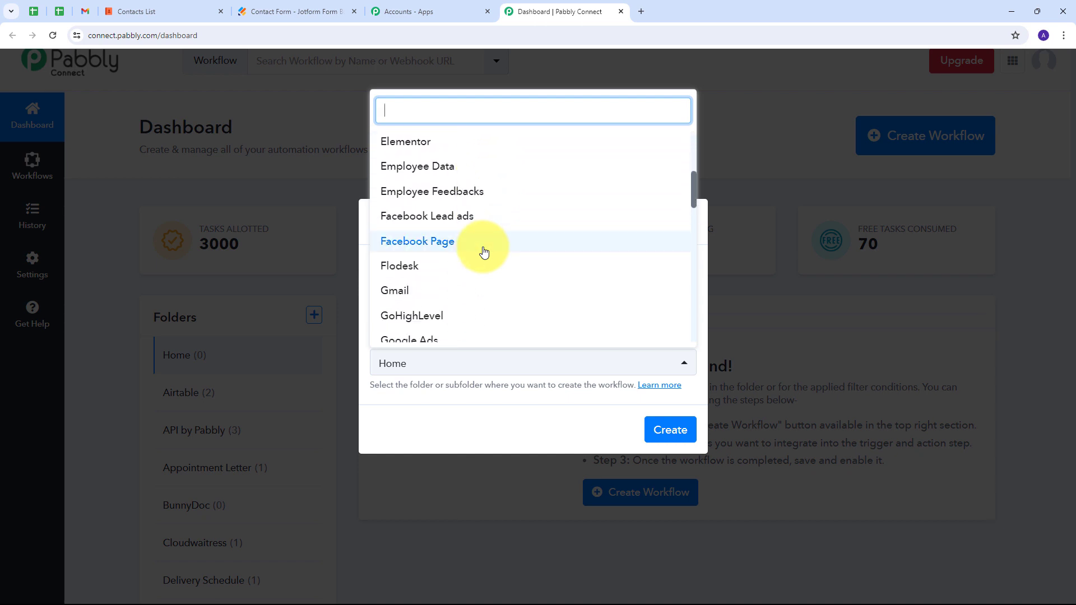
{"action": "scroll", "coordinate": [484, 252], "scroll_direction": "down", "scroll_amount": 2}
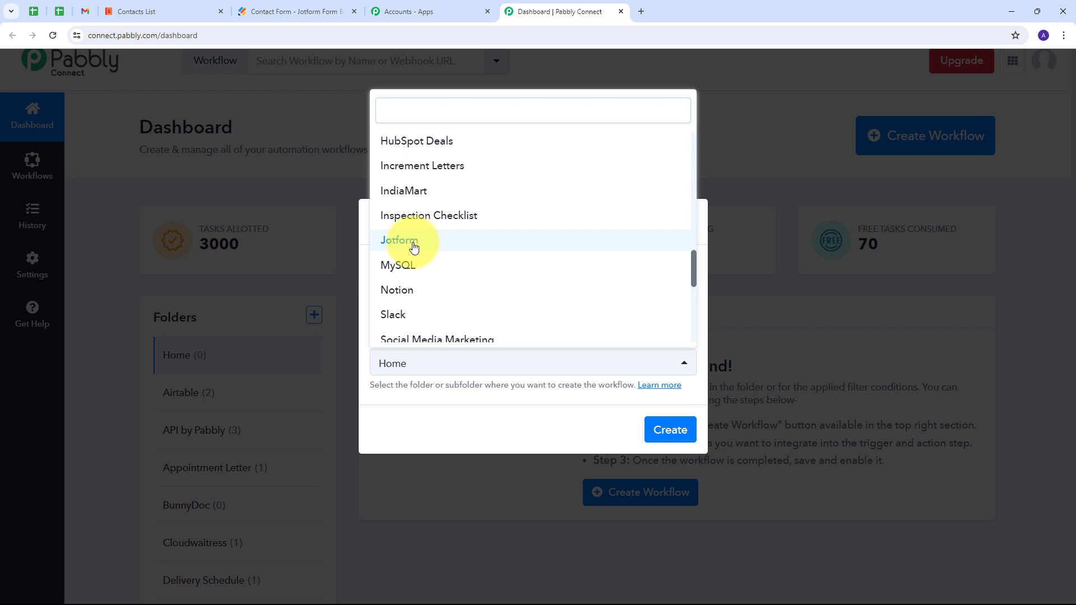
{"action": "left_click", "coordinate": [412, 245]}
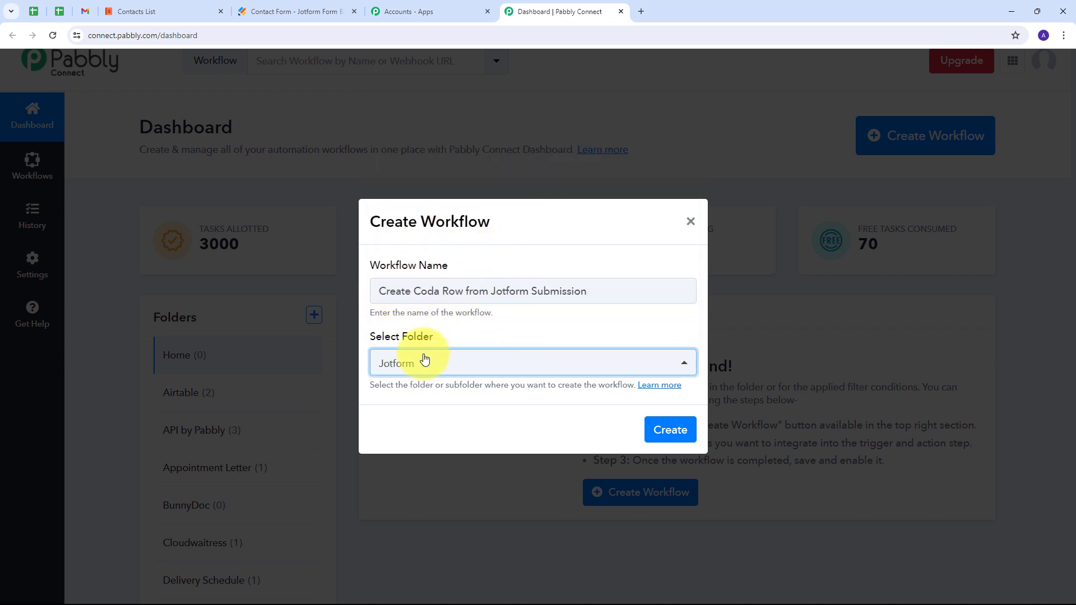
{"action": "left_click", "coordinate": [664, 440]}
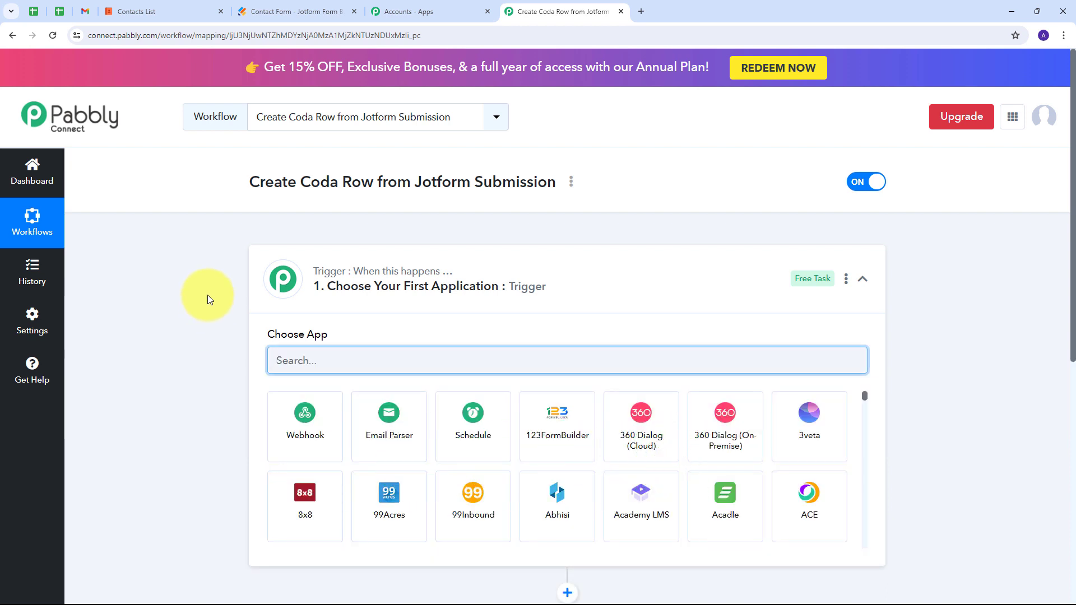
Set the workflow trigger to the Jotform app with the New Response event.
{"action": "scroll", "coordinate": [202, 281], "scroll_direction": "down", "scroll_amount": 2}
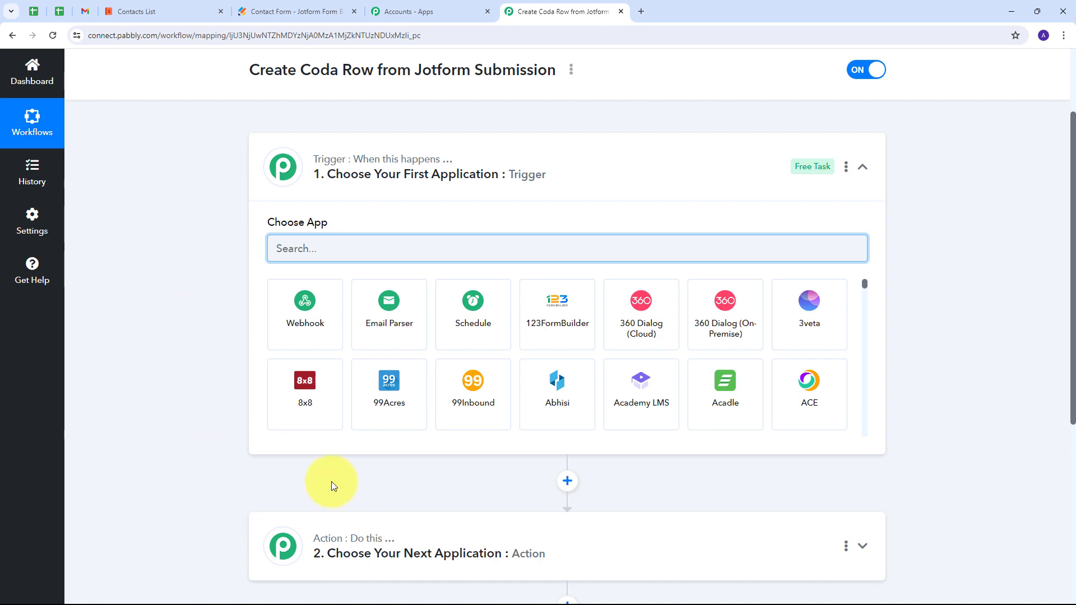
{"action": "mouse_move", "coordinate": [329, 166]}
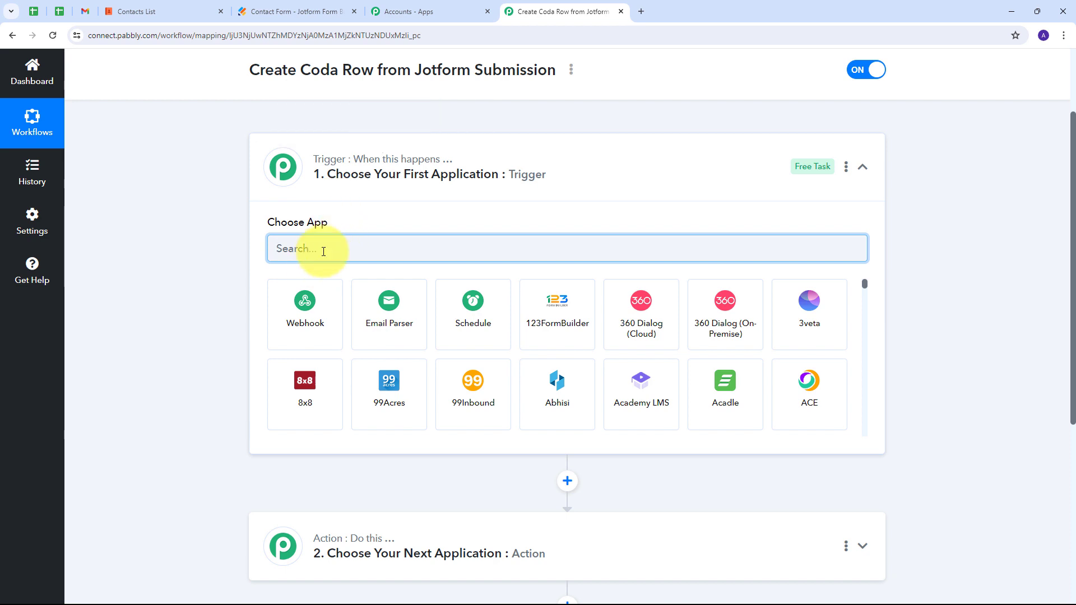
{"action": "type", "text": "Jotform"}
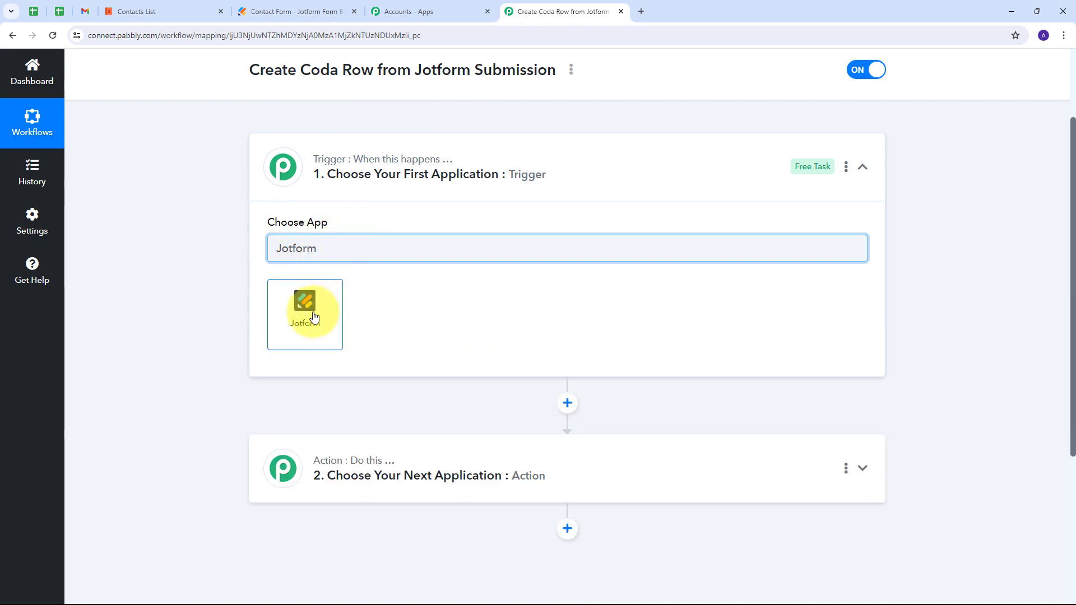
{"action": "left_click", "coordinate": [312, 317]}
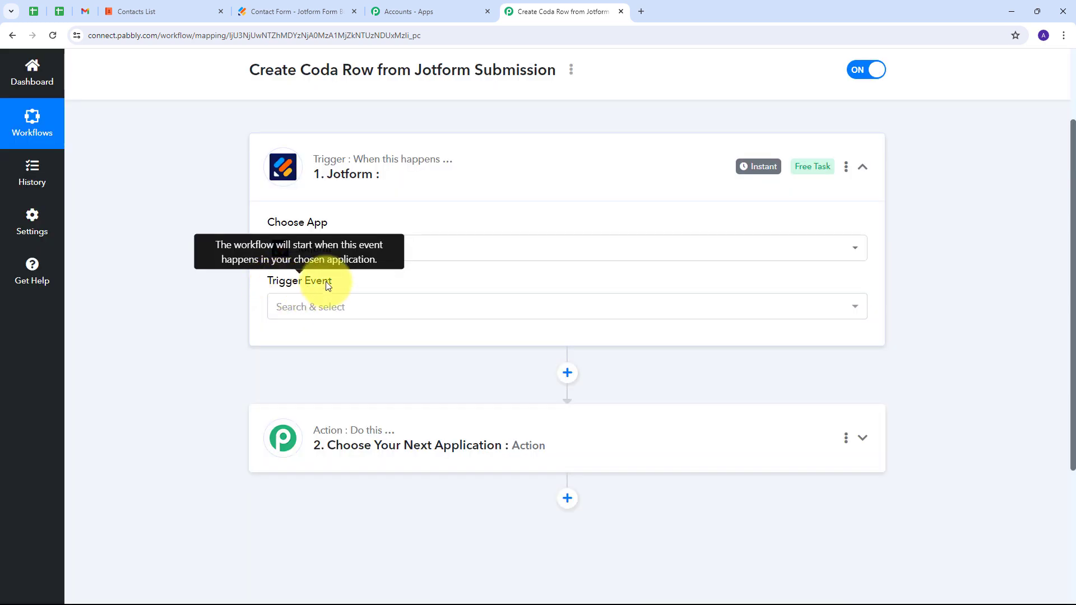
{"action": "left_click", "coordinate": [418, 310]}
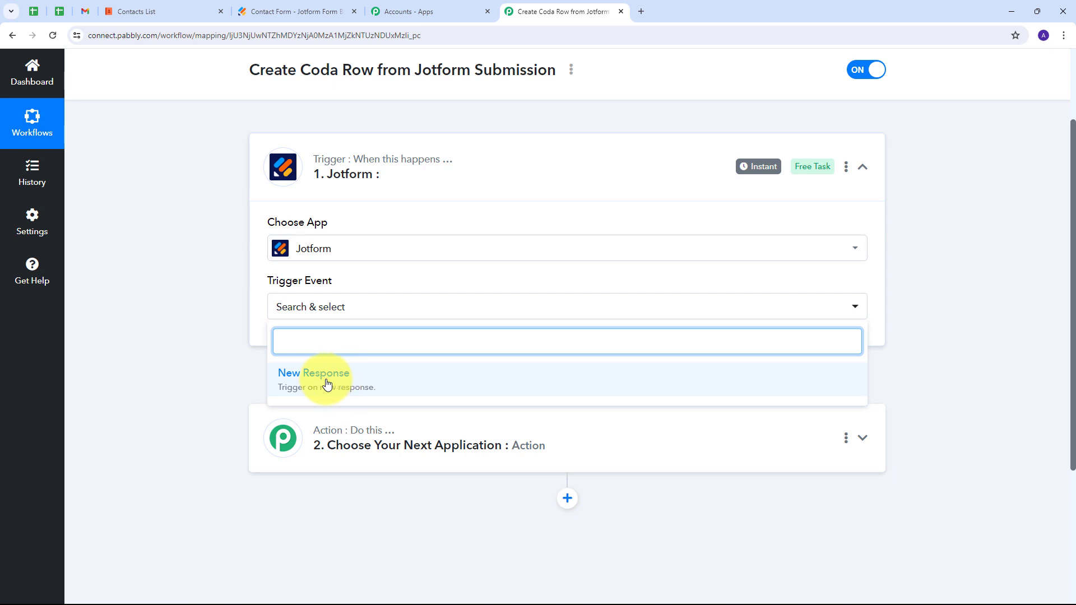
{"action": "left_click", "coordinate": [327, 384]}
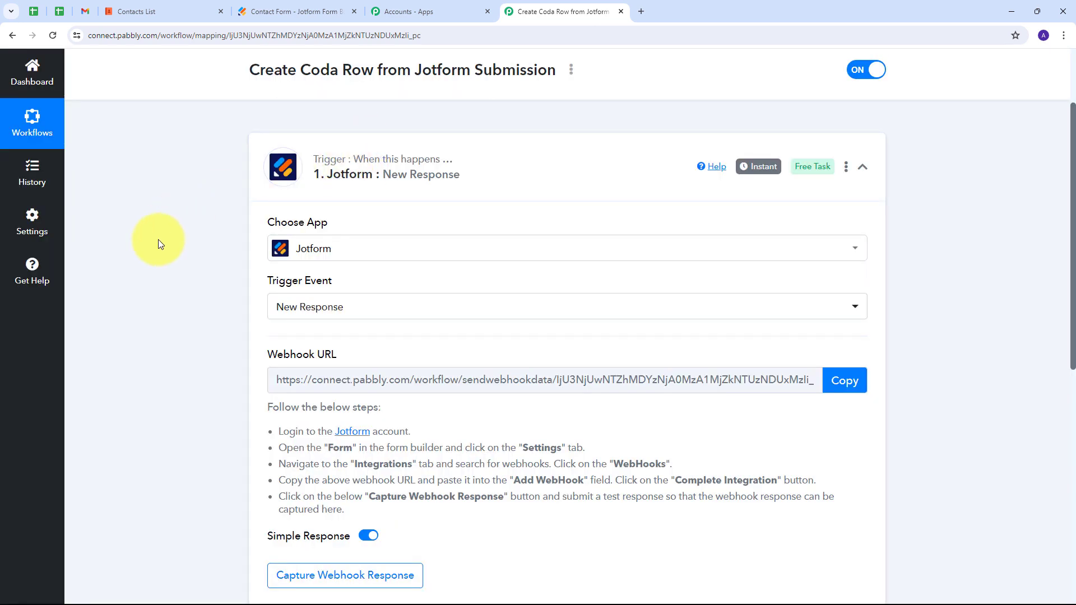
Copy the Jotform trigger's webhook URL, leaving the trigger waiting for a webhook response.
{"action": "scroll", "coordinate": [185, 403], "scroll_direction": "down", "scroll_amount": 2}
{"action": "left_click_drag", "start_coordinate": [263, 246], "coordinate": [355, 244]}
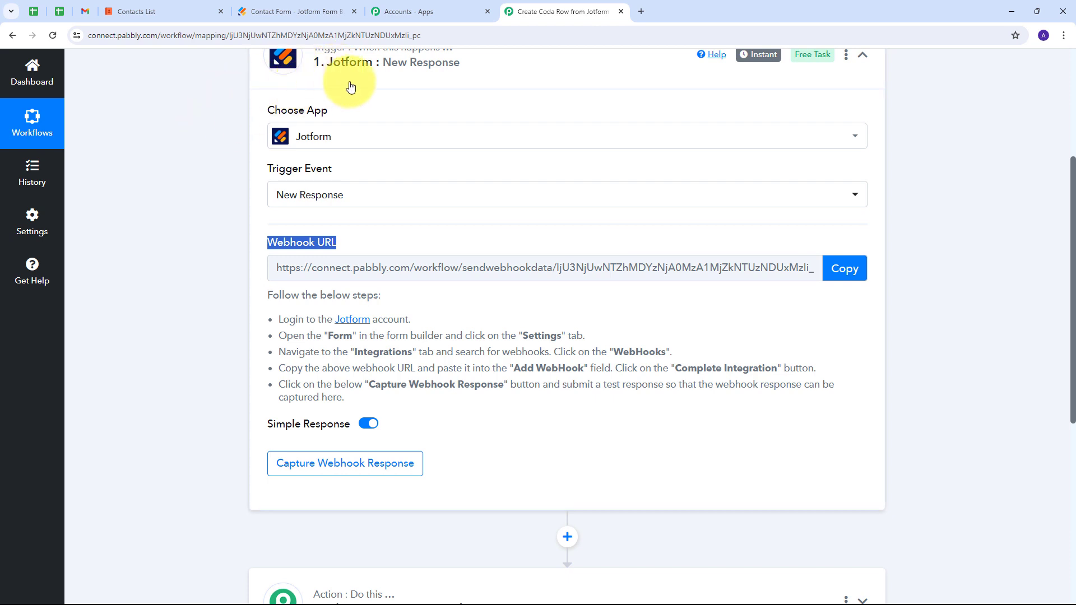
{"action": "left_click_drag", "start_coordinate": [257, 288], "coordinate": [644, 422]}
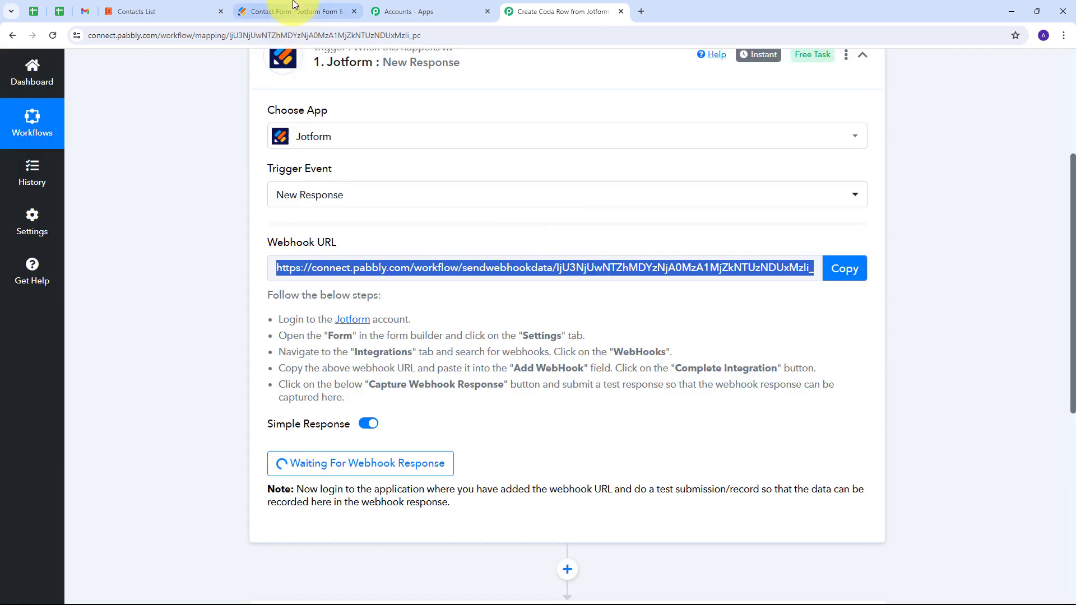
{"action": "left_click", "coordinate": [292, 11]}
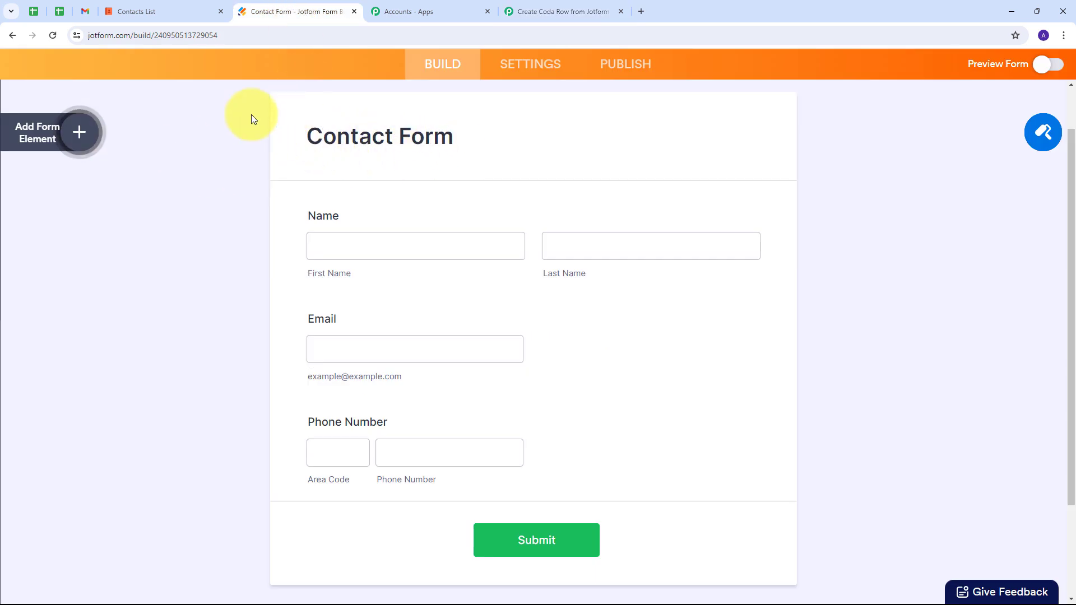
Find the WebHooks integration in the Contact Form's Settings > Integrations.
{"action": "left_click", "coordinate": [519, 66]}
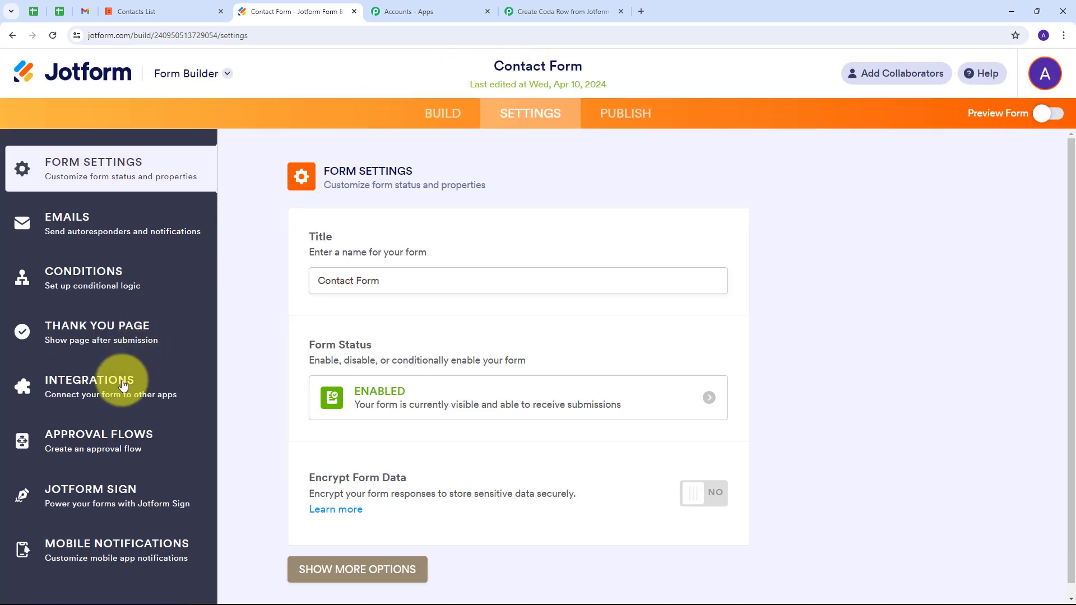
{"action": "left_click", "coordinate": [111, 394]}
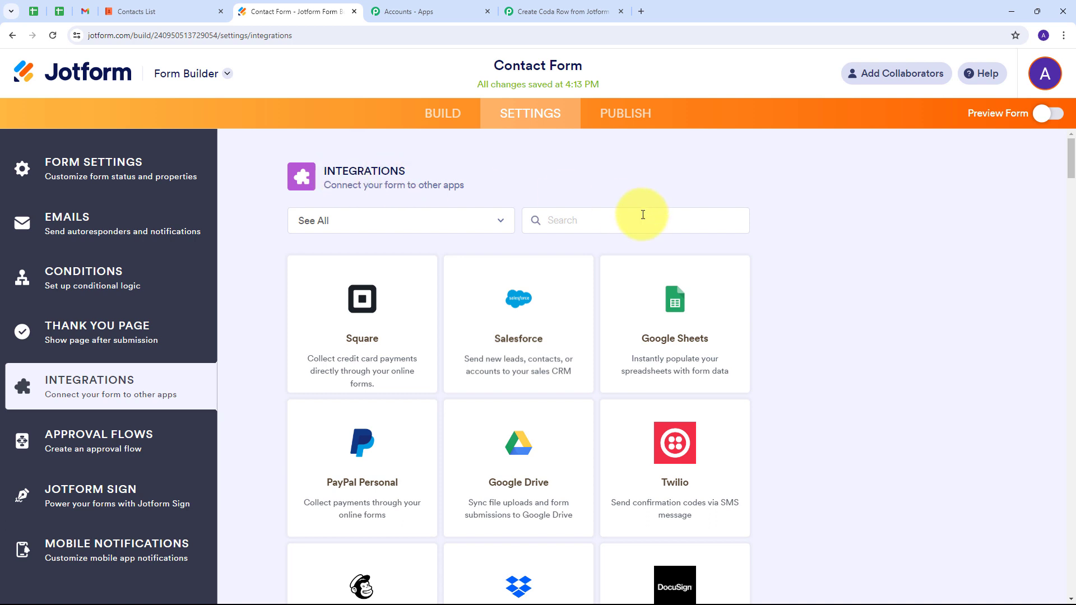
{"action": "left_click", "coordinate": [598, 222]}
{"action": "type", "text": "Webhooks"}
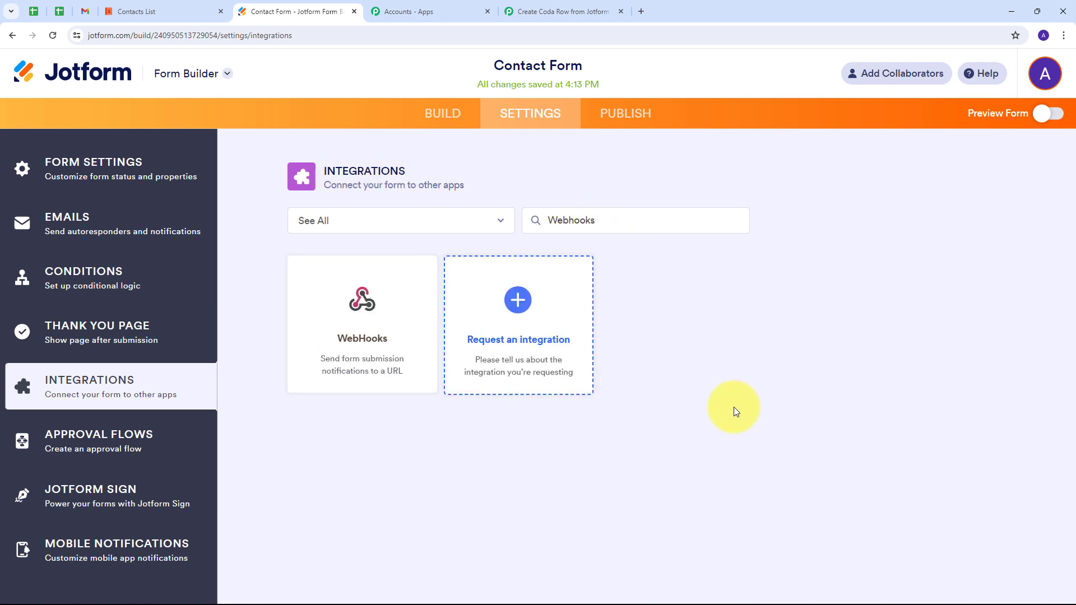
{"action": "left_click", "coordinate": [360, 328]}
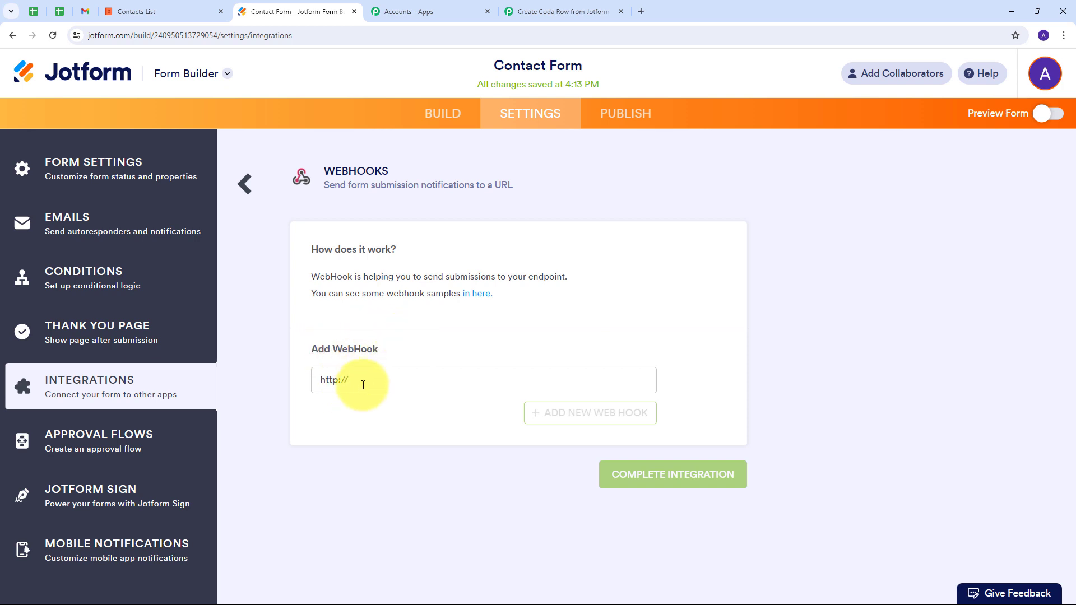
{"action": "left_click_drag", "start_coordinate": [369, 383], "coordinate": [311, 383]}
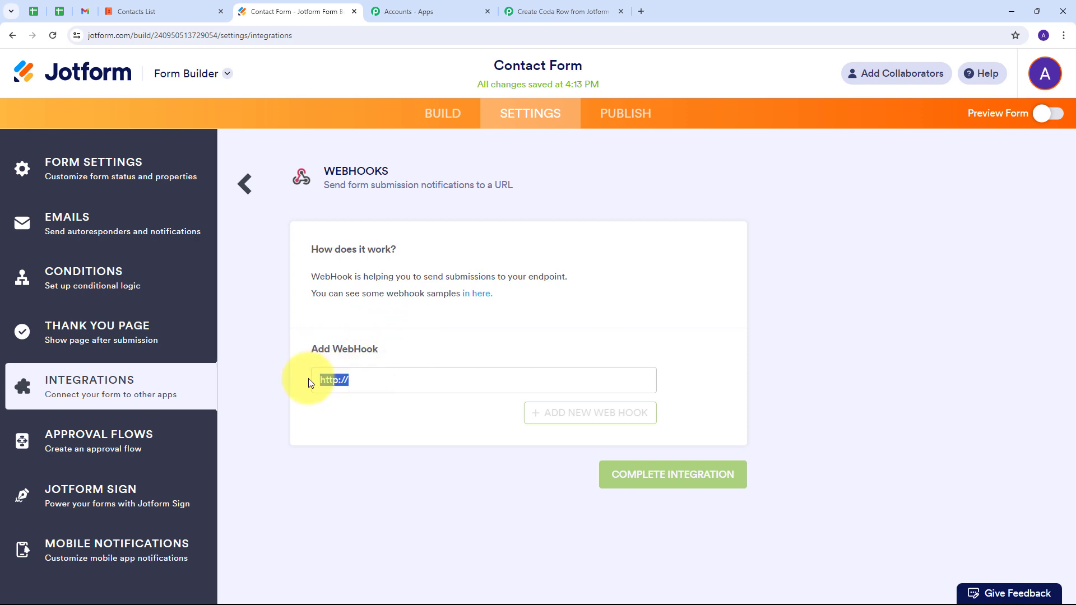
{"action": "key", "text": "BackSpace"}
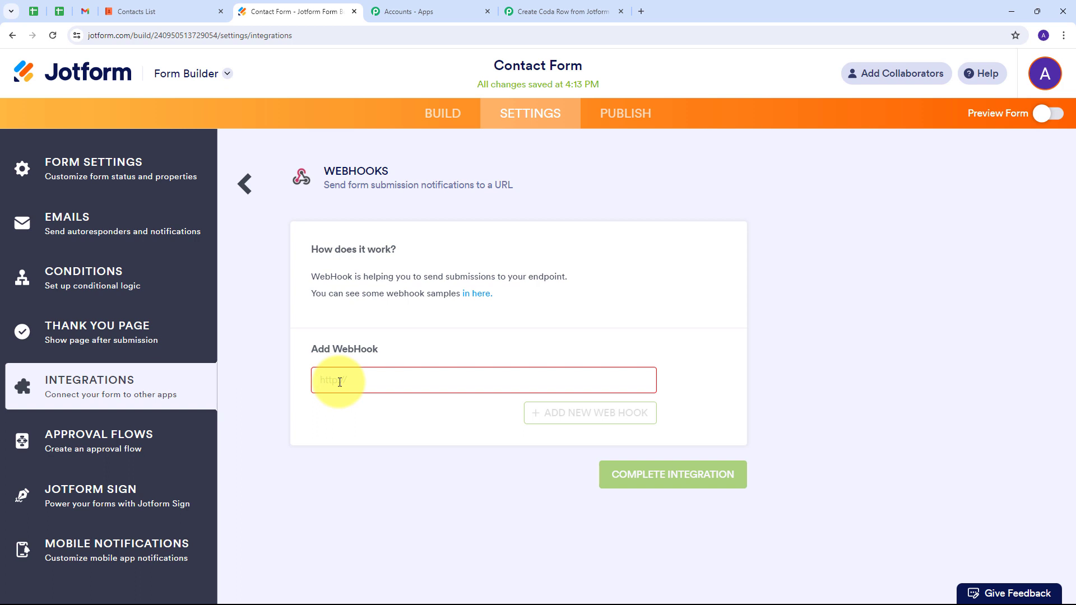
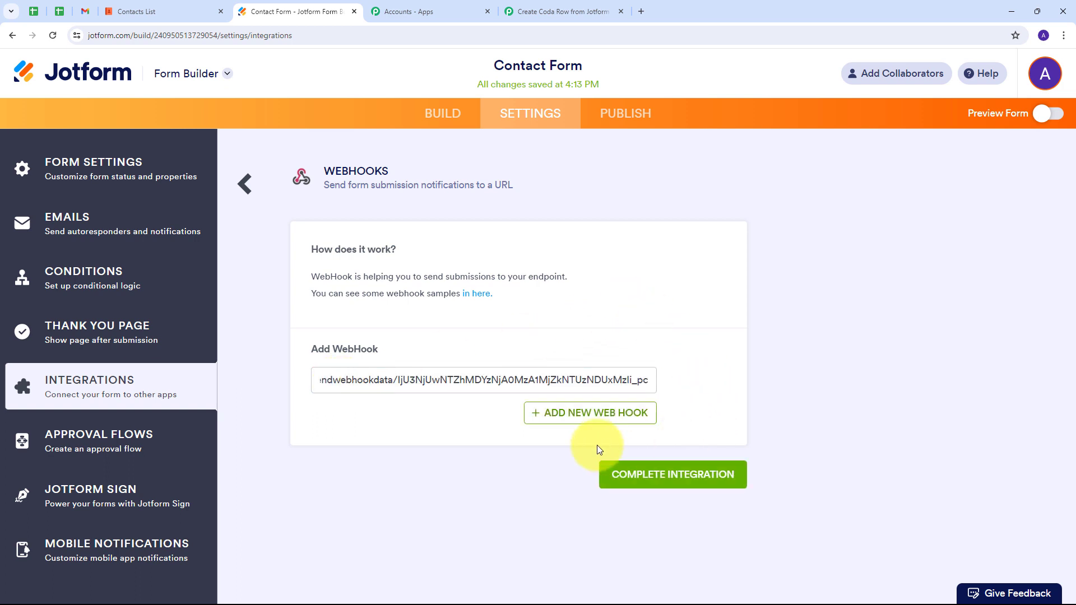
{"action": "left_click", "coordinate": [648, 483]}
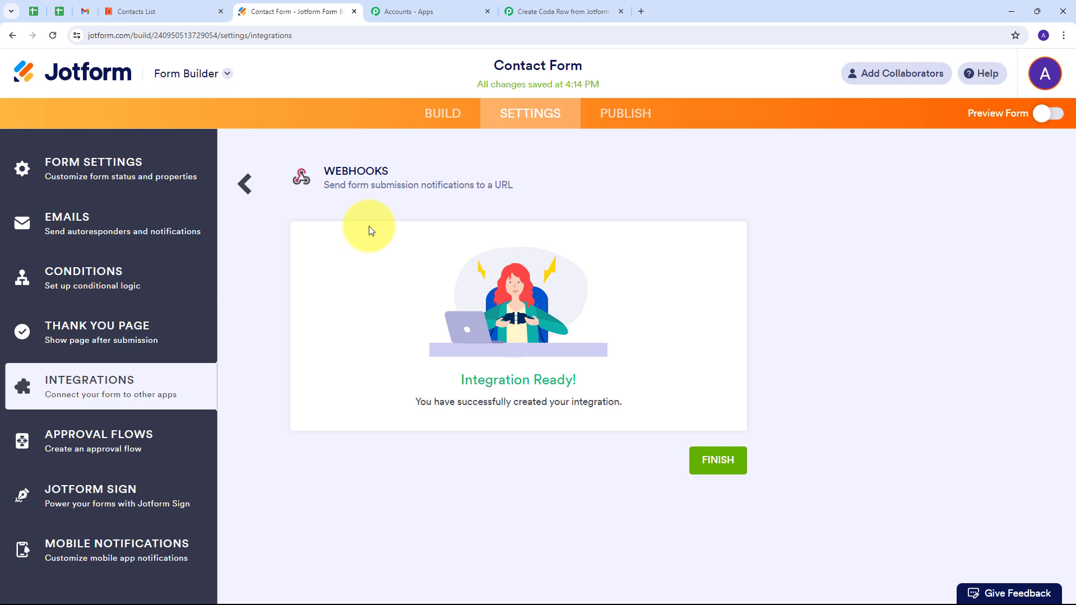
{"action": "left_click", "coordinate": [719, 460]}
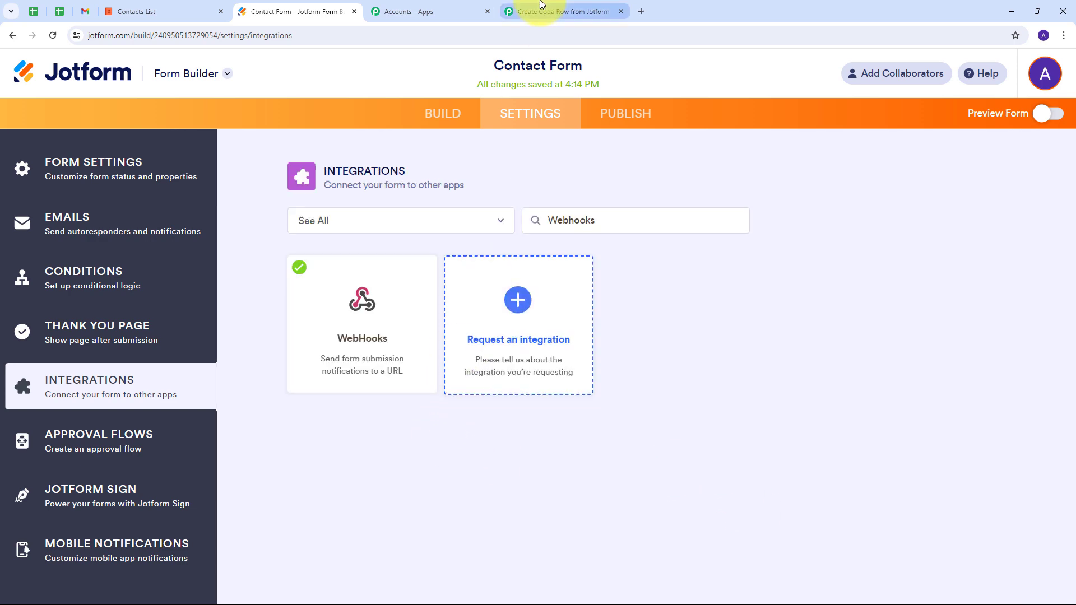
Return to the Pabbly workflow and view its Jotform trigger waiting for a webhook response.
{"action": "left_click", "coordinate": [560, 11]}
{"action": "scroll", "coordinate": [280, 399], "scroll_direction": "down", "scroll_amount": 1}
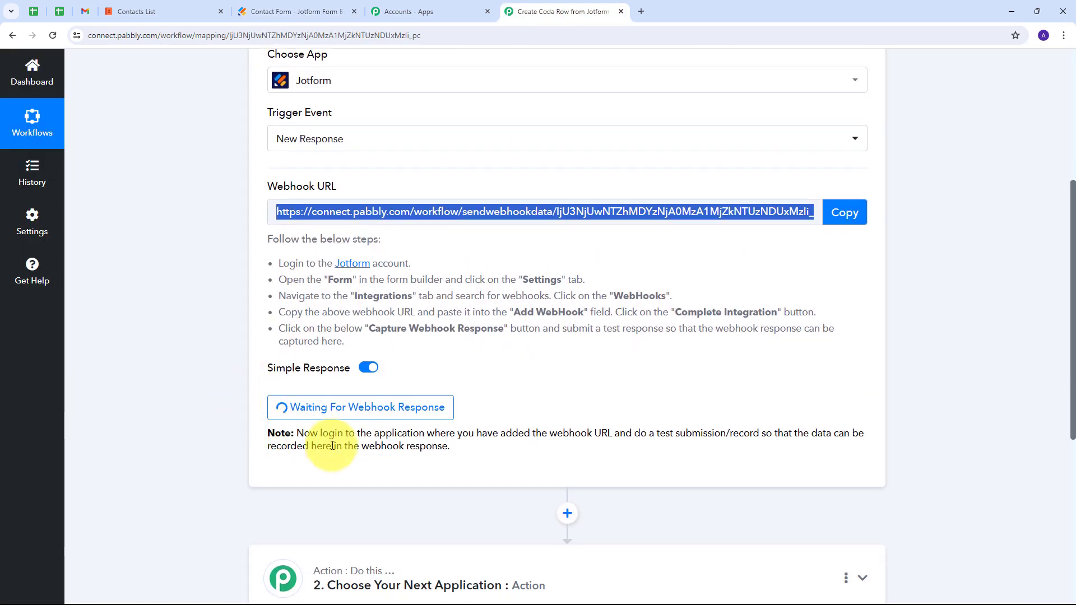
{"action": "mouse_move", "coordinate": [267, 379]}
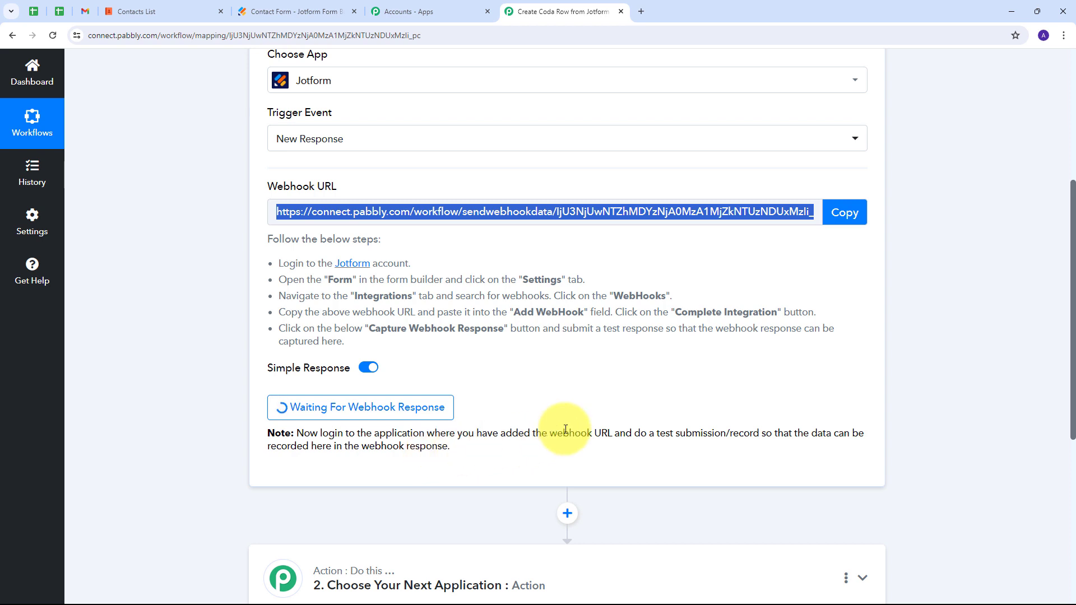
Open the published Contact Form in a new tab from Jotform's Publish options.
{"action": "left_click", "coordinate": [297, 12]}
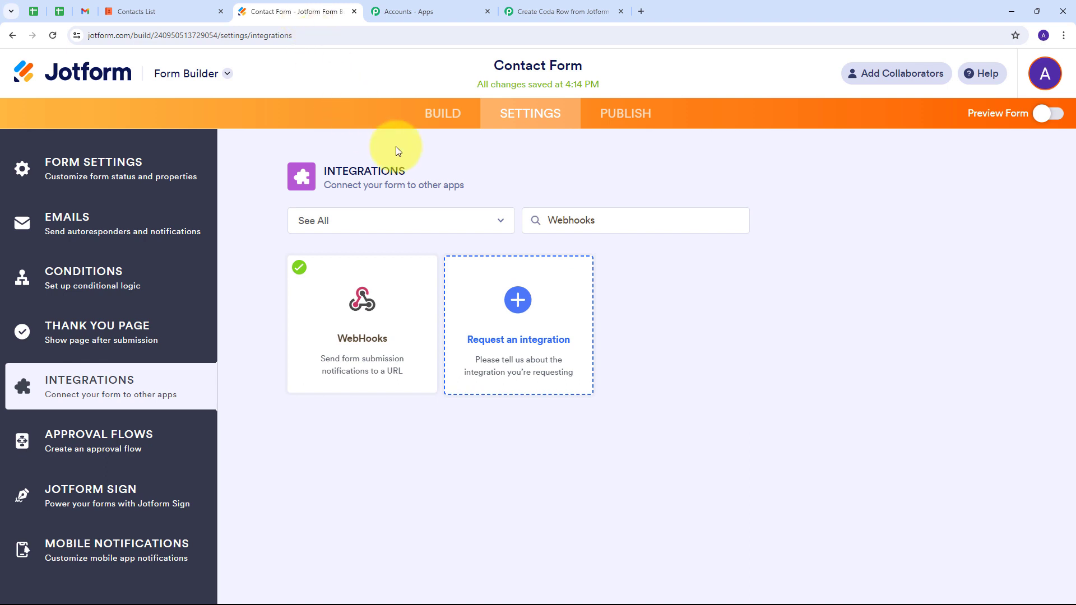
{"action": "left_click", "coordinate": [628, 124]}
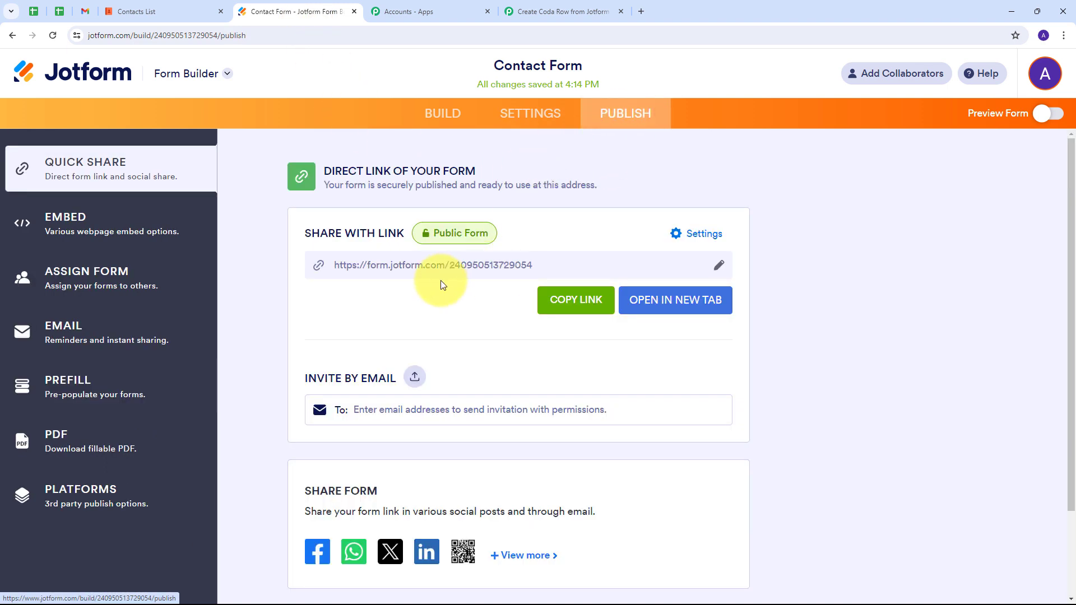
{"action": "left_click", "coordinate": [676, 310]}
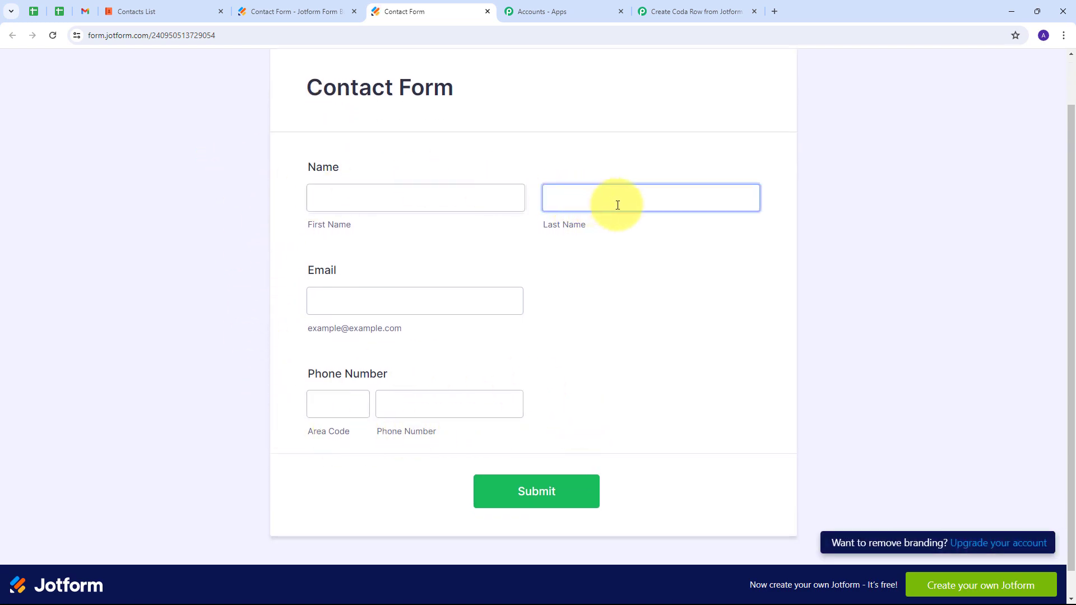
Fill in a sample first and last name, e-mail, +91 area code and phone number, then submit.
{"action": "left_click", "coordinate": [340, 198]}
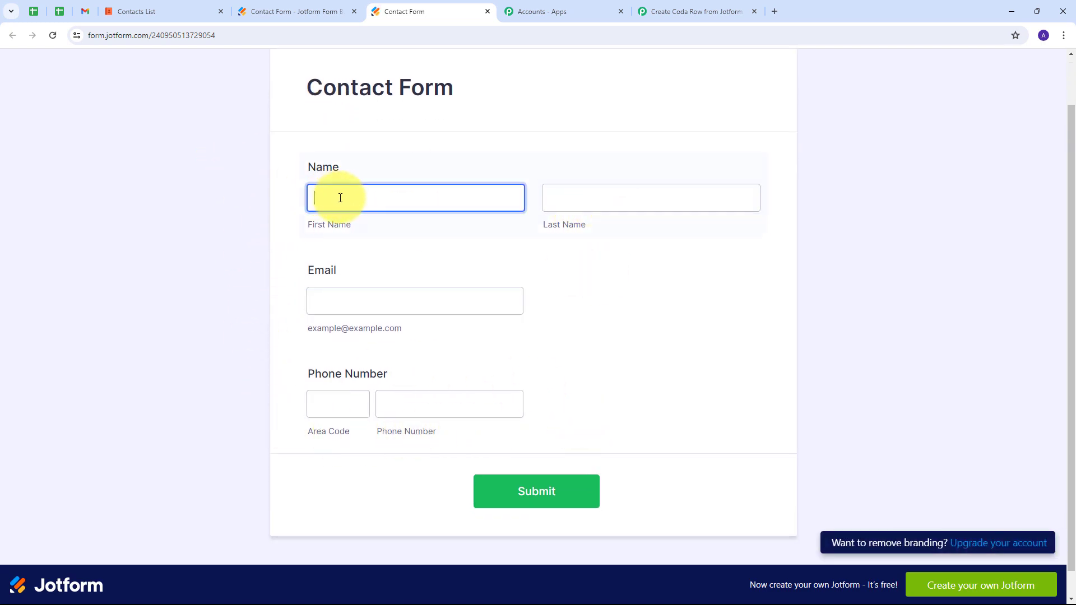
{"action": "type", "text": "Demo"}
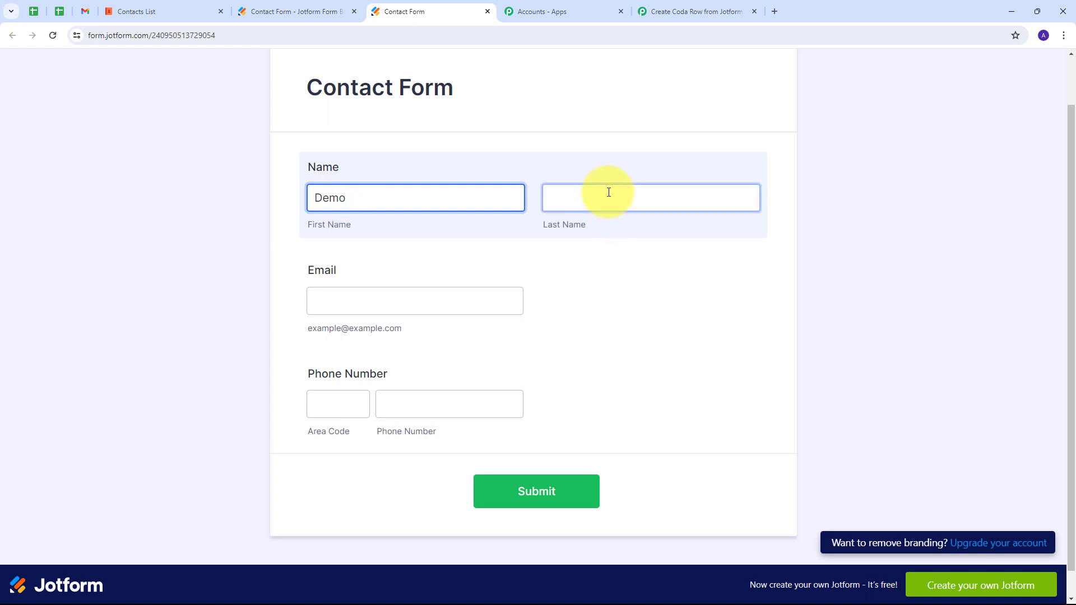
{"action": "left_click", "coordinate": [609, 192]}
{"action": "type", "text": "User"}
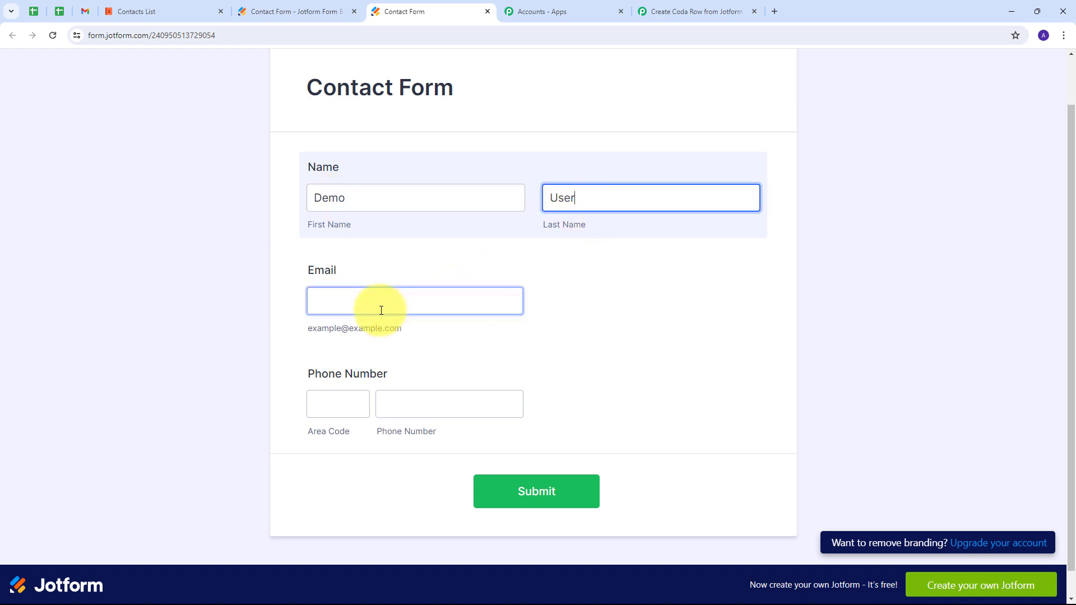
{"action": "left_click", "coordinate": [379, 307]}
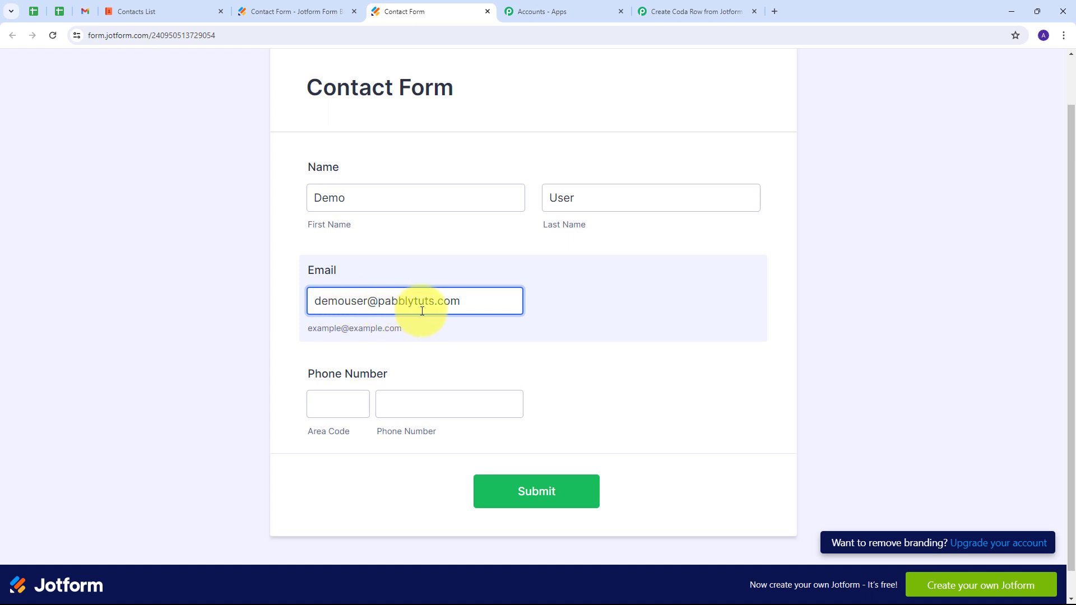
{"action": "left_click", "coordinate": [342, 407]}
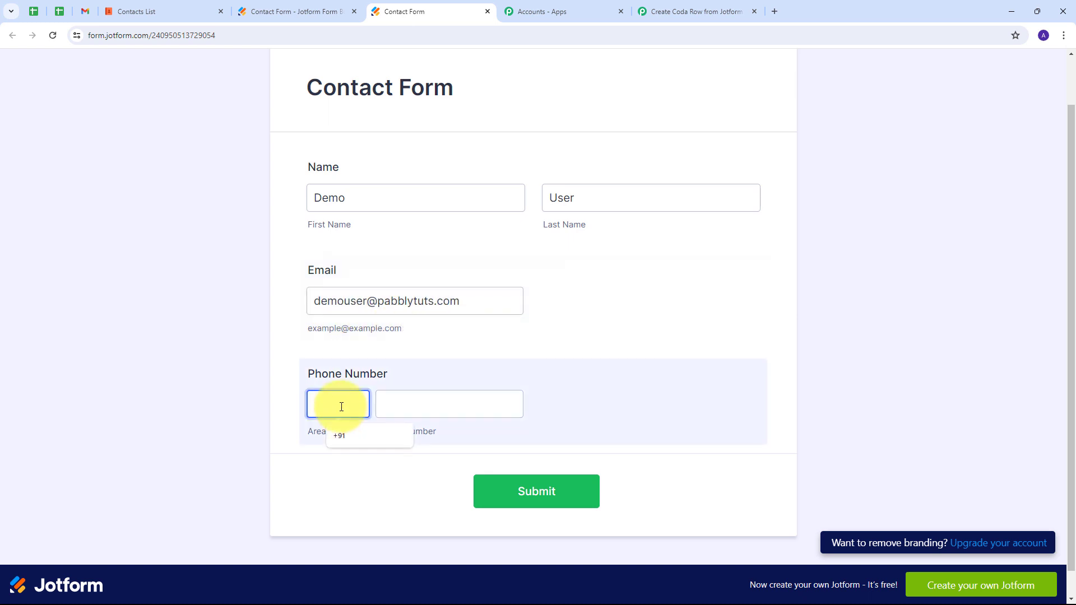
{"action": "type", "text": "+91"}
{"action": "key", "text": "Tab"}
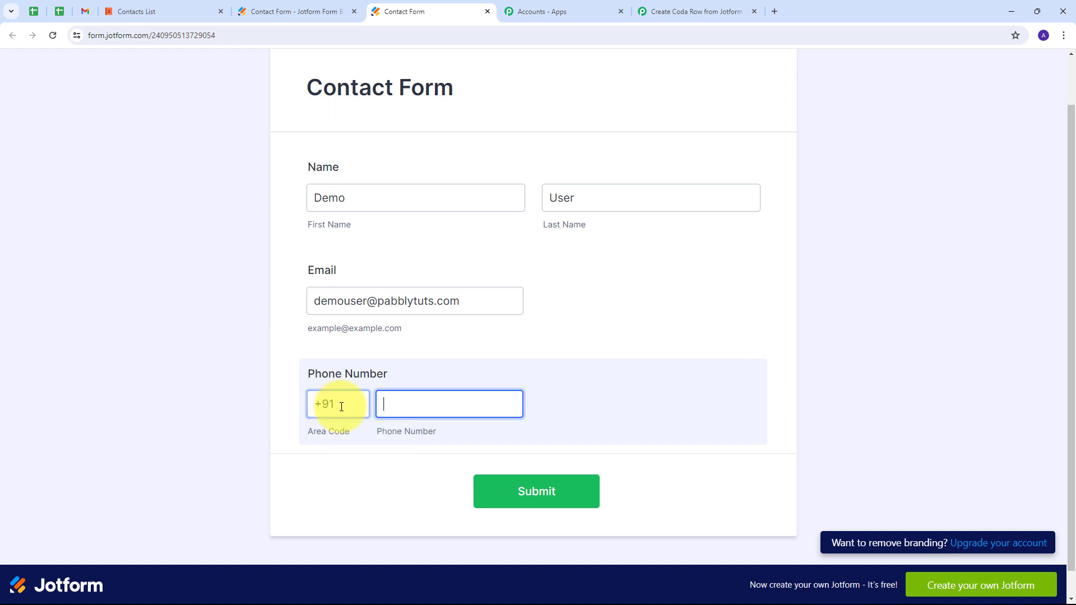
{"action": "type", "text": "9898989898"}
{"action": "left_click", "coordinate": [538, 489]}
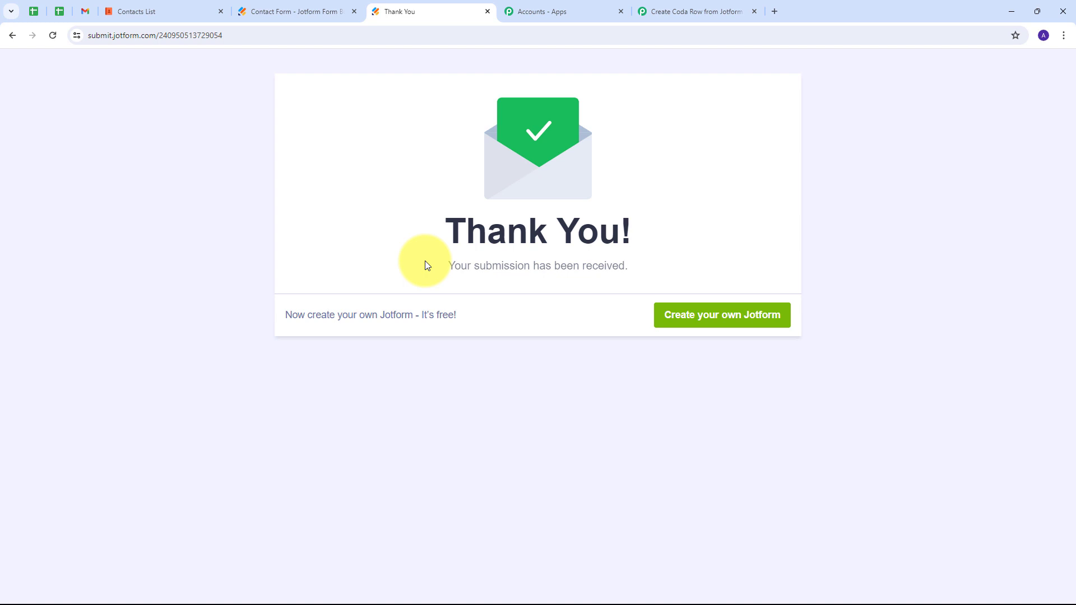
In Pabbly, inspect the captured area code and phone values in the test response.
{"action": "left_click", "coordinate": [657, 23]}
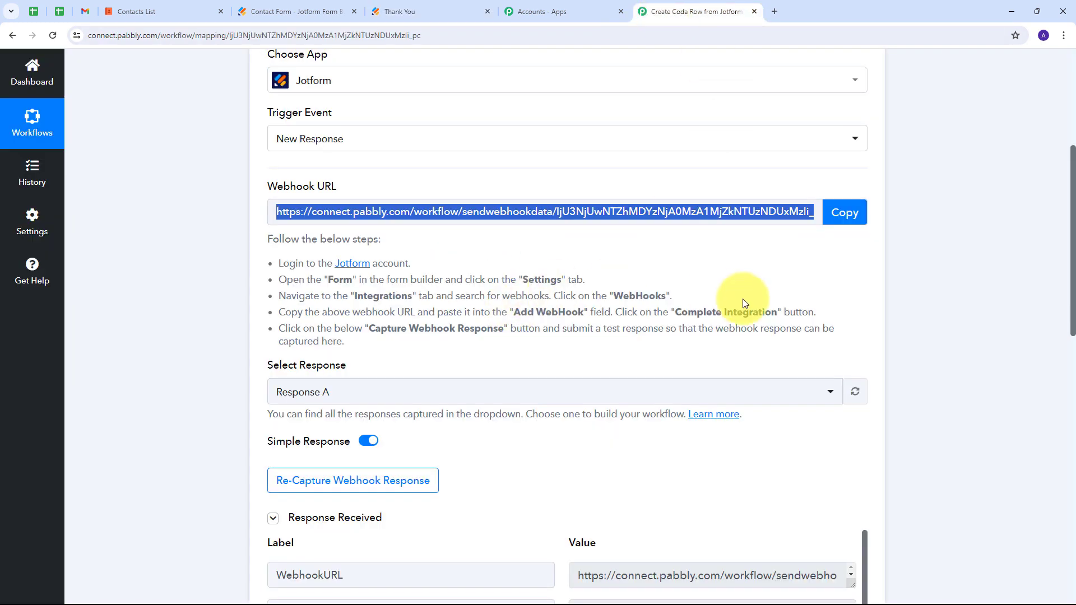
{"action": "scroll", "coordinate": [929, 286], "scroll_direction": "down", "scroll_amount": 2}
{"action": "scroll", "coordinate": [927, 284], "scroll_direction": "down", "scroll_amount": 5}
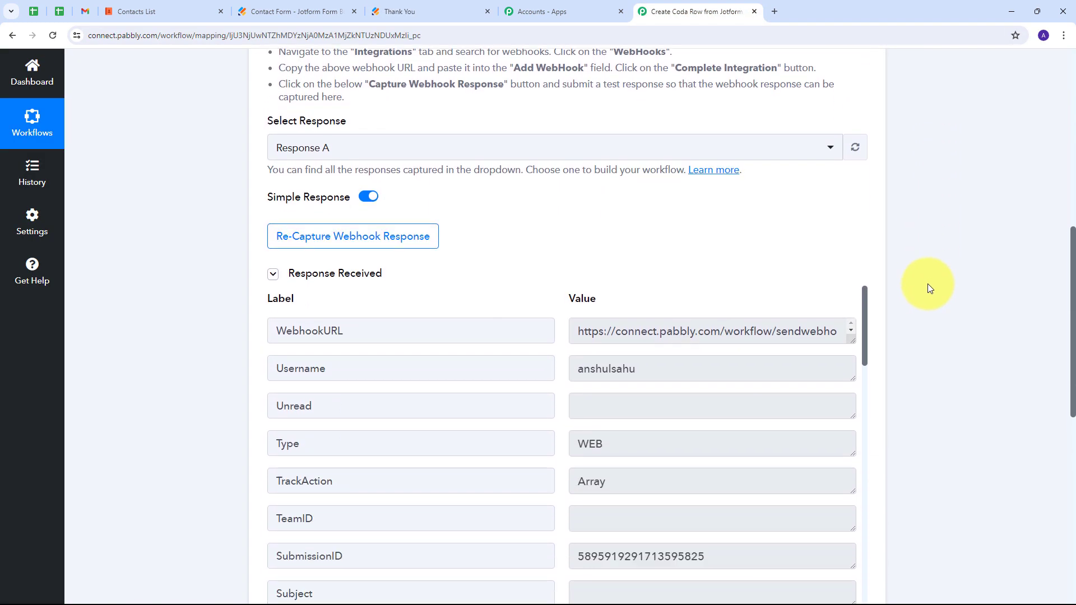
{"action": "scroll", "coordinate": [673, 267], "scroll_direction": "down", "scroll_amount": 10}
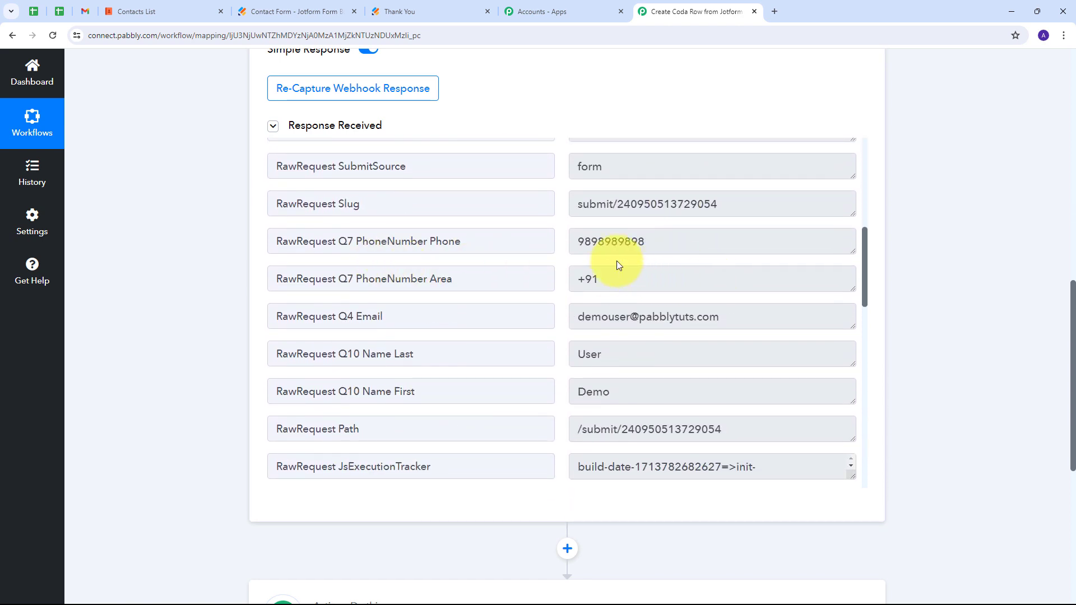
{"action": "left_click", "coordinate": [625, 277]}
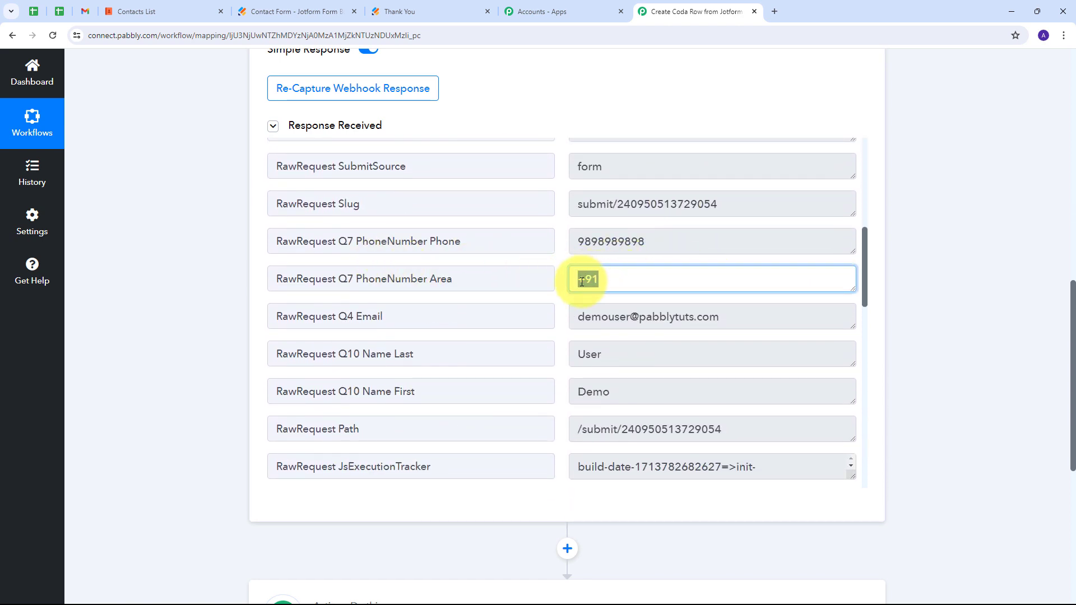
{"action": "left_click_drag", "start_coordinate": [668, 252], "coordinate": [564, 251]}
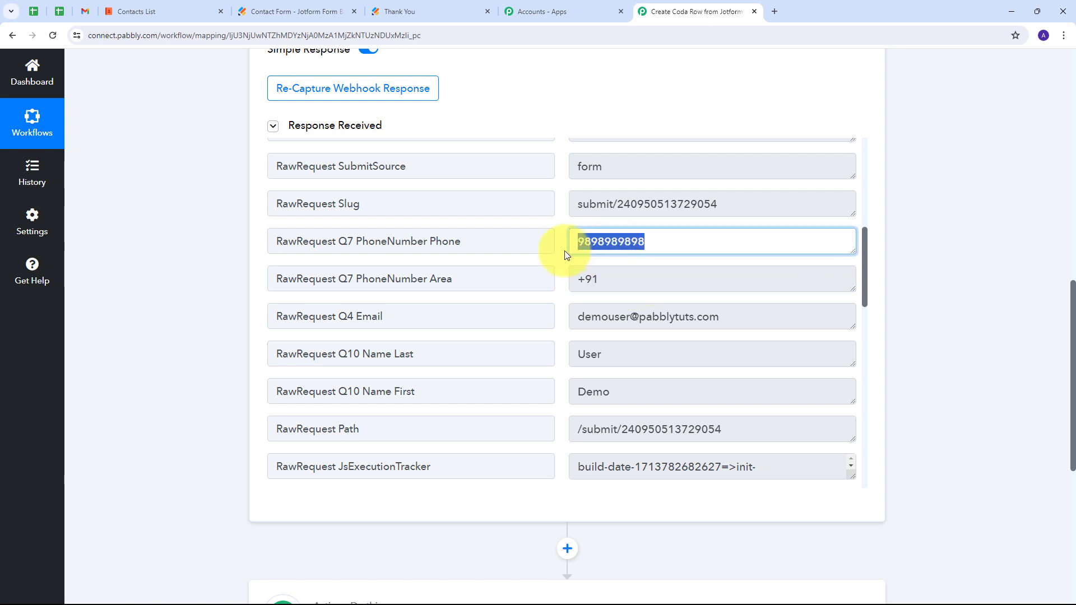
{"action": "scroll", "coordinate": [448, 286], "scroll_direction": "down", "scroll_amount": 1}
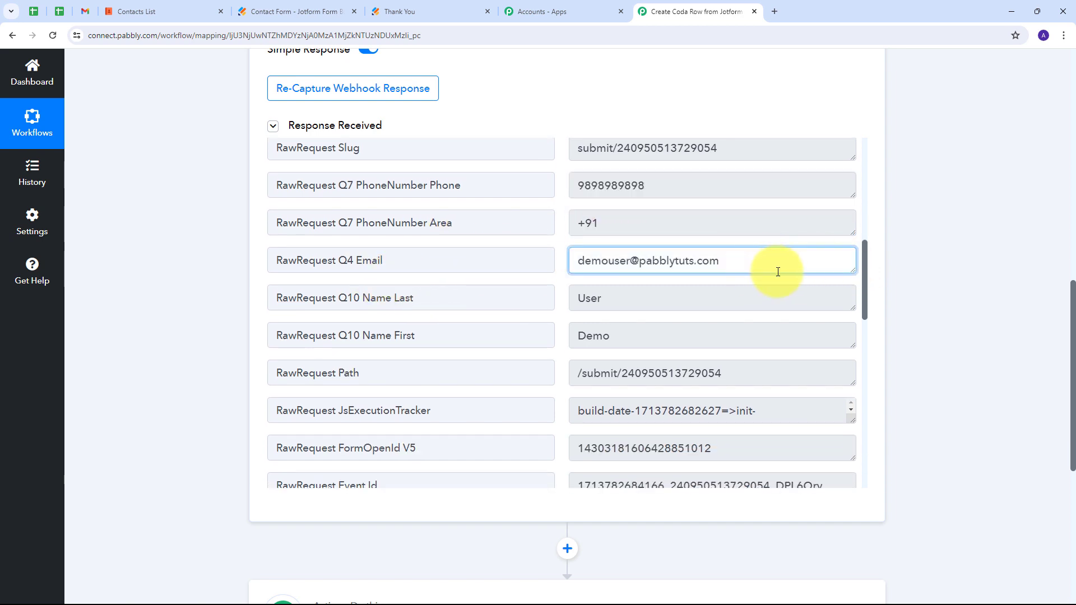
Check the captured e-mail, first name and last name values in the response.
{"action": "left_click_drag", "start_coordinate": [773, 269], "coordinate": [566, 263]}
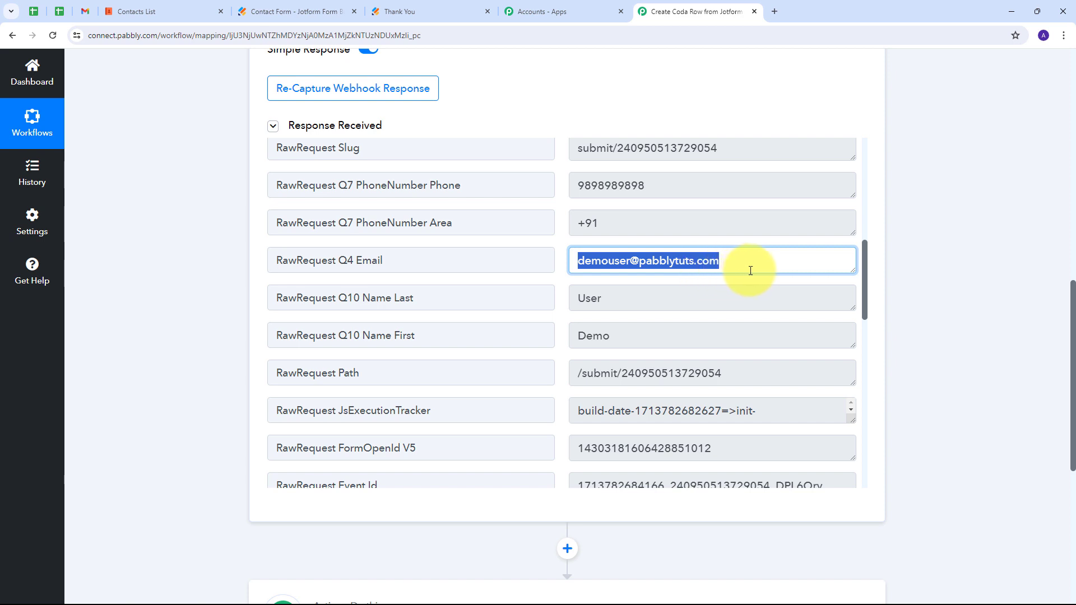
{"action": "left_click_drag", "start_coordinate": [636, 342], "coordinate": [516, 334]}
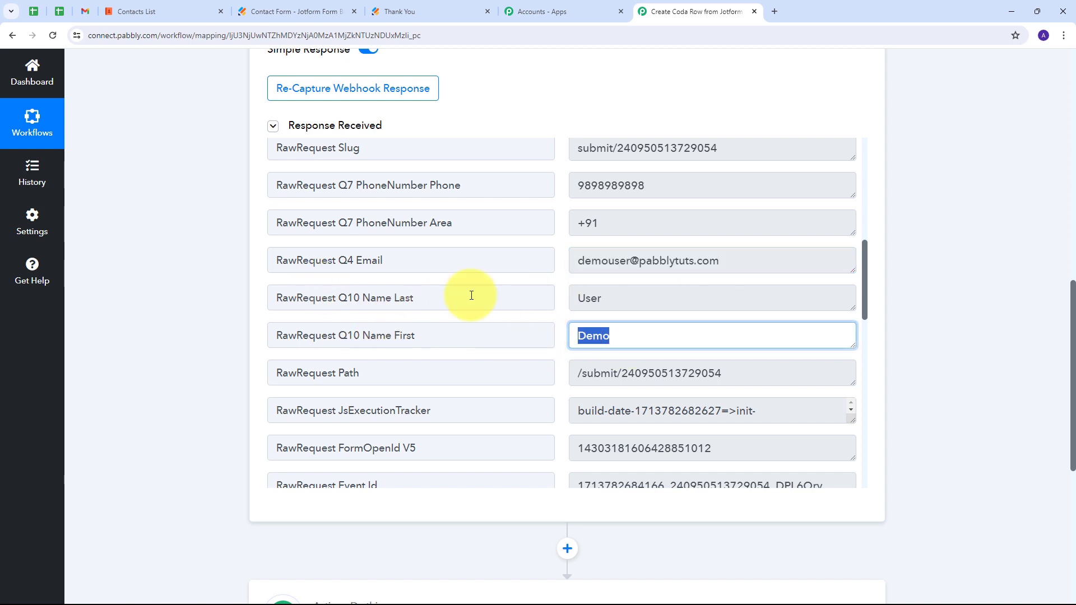
{"action": "left_click_drag", "start_coordinate": [629, 305], "coordinate": [529, 299]}
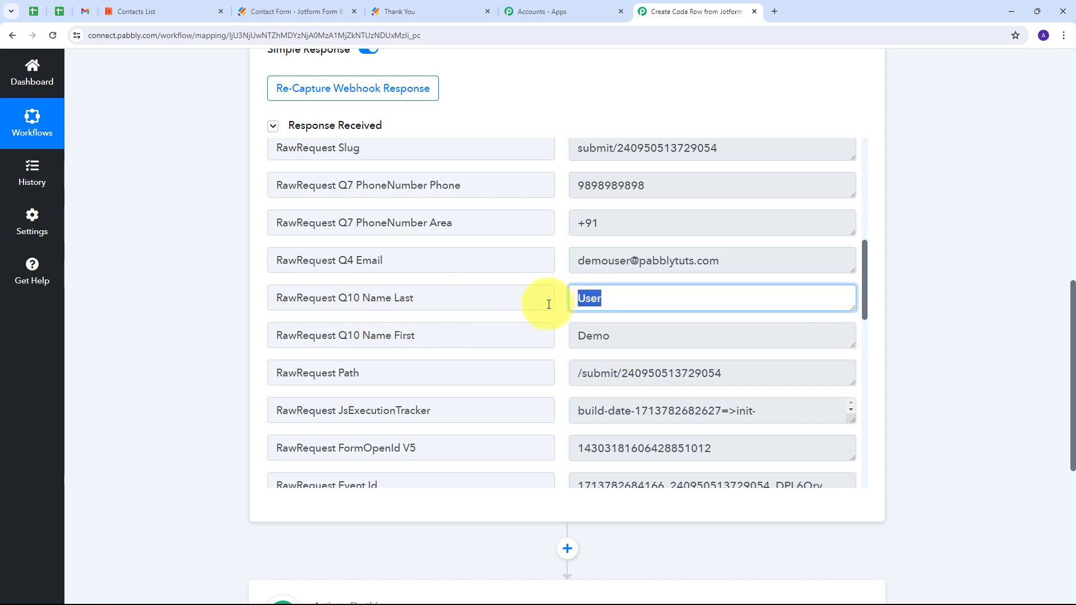
{"action": "left_click", "coordinate": [547, 303]}
{"action": "scroll", "coordinate": [543, 324], "scroll_direction": "up", "scroll_amount": 2}
{"action": "scroll", "coordinate": [543, 325], "scroll_direction": "down", "scroll_amount": 1}
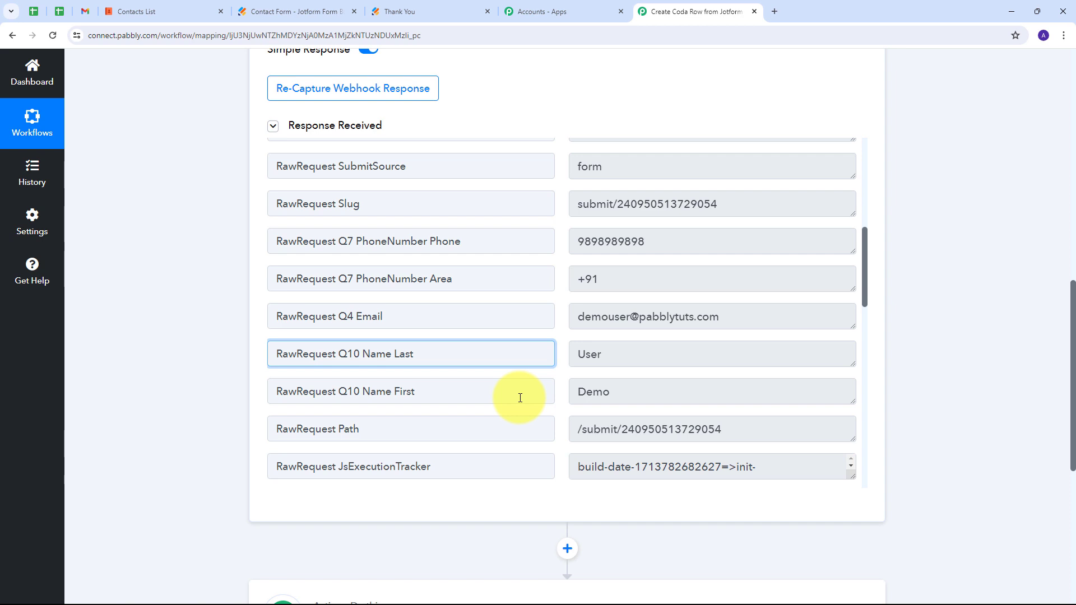
{"action": "scroll", "coordinate": [829, 396], "scroll_direction": "up", "scroll_amount": 1}
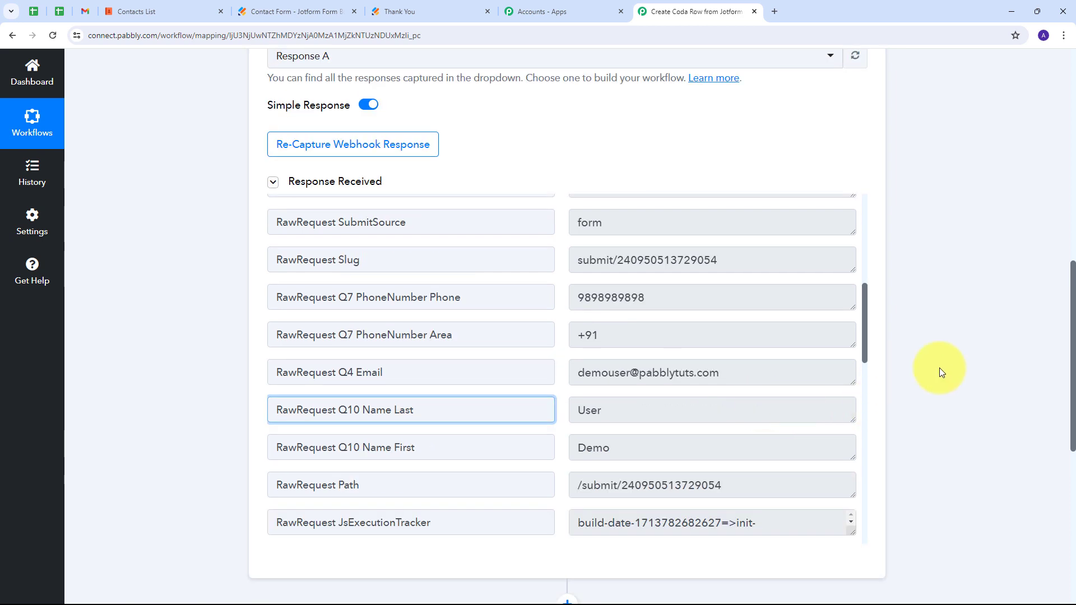
{"action": "scroll", "coordinate": [985, 334], "scroll_direction": "down", "scroll_amount": 6}
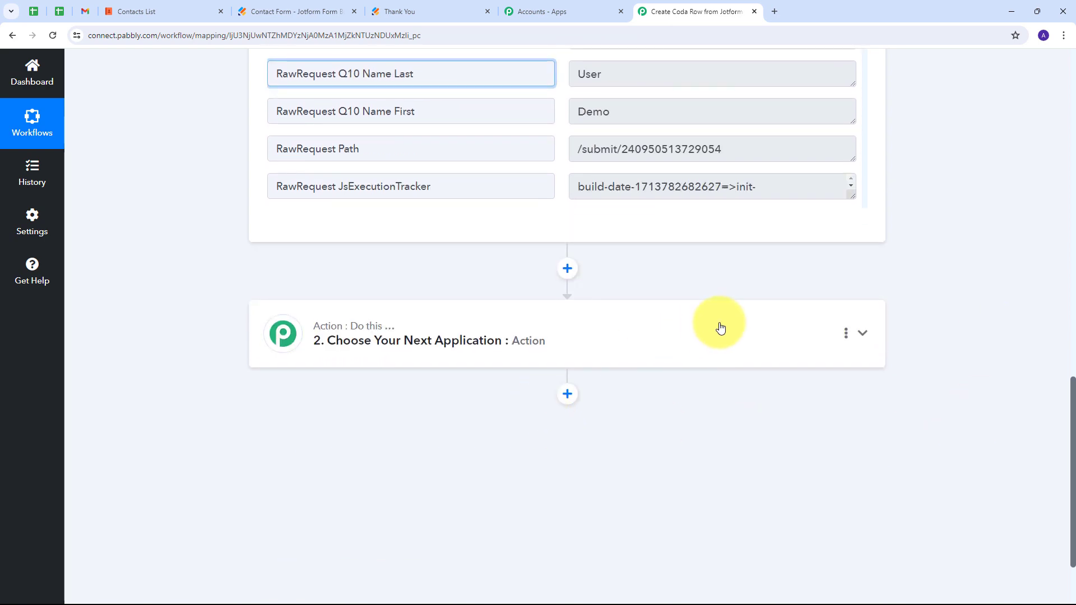
Set the action step to the Coda app with the Create Row event.
{"action": "left_click", "coordinate": [699, 335]}
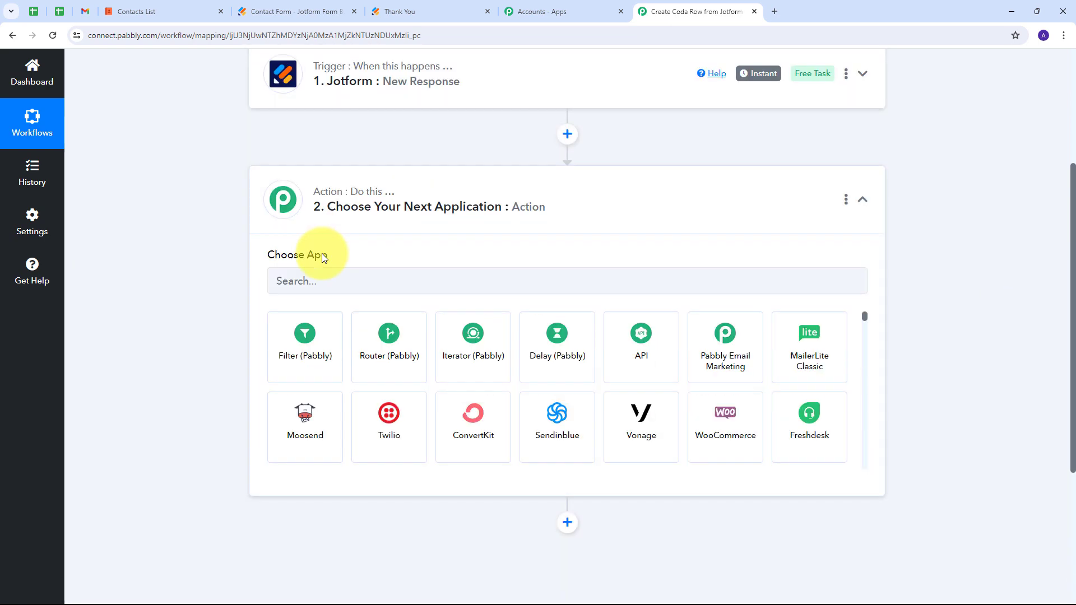
{"action": "left_click", "coordinate": [306, 290]}
{"action": "type", "text": "C"}
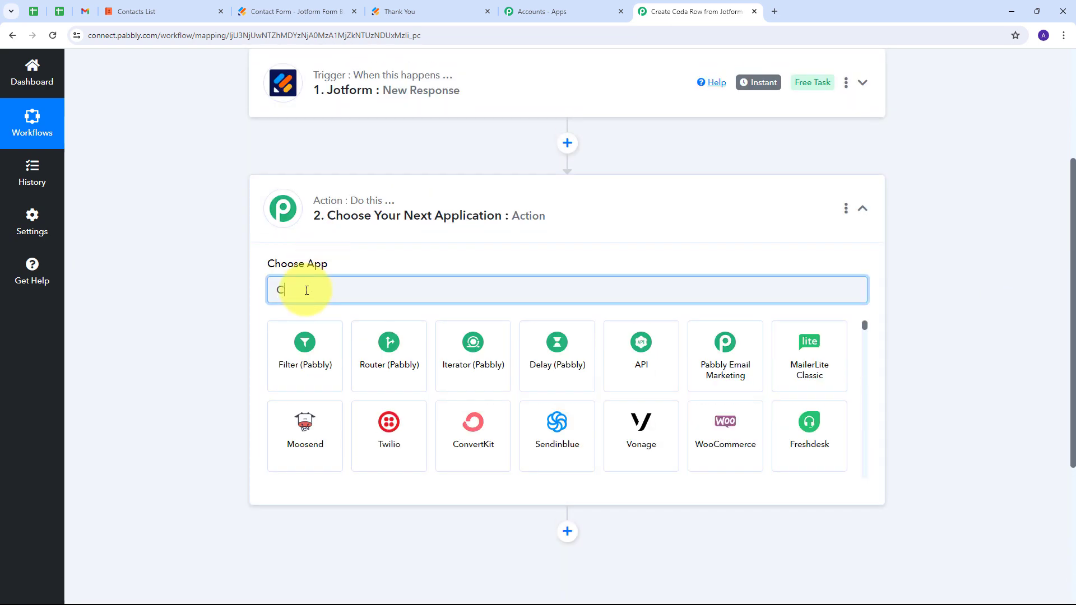
{"action": "type", "text": "oda"}
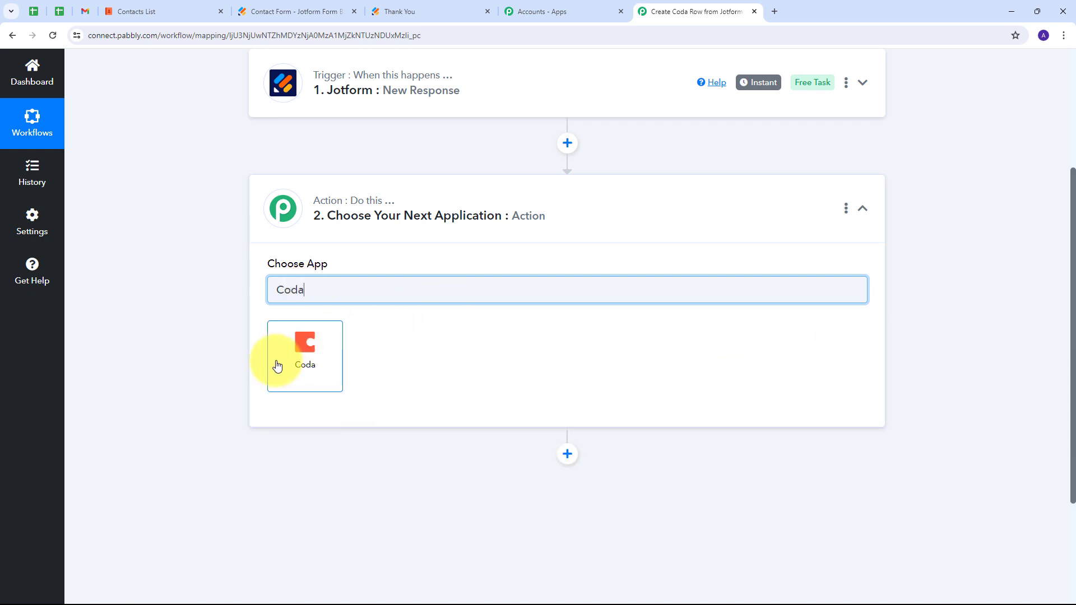
{"action": "left_click", "coordinate": [277, 366]}
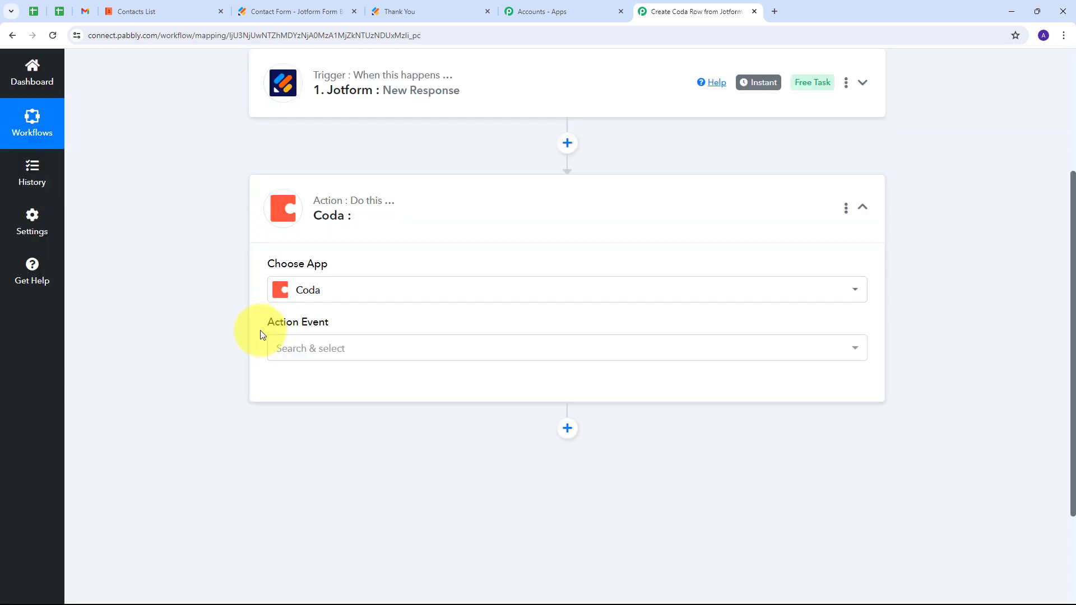
{"action": "left_click", "coordinate": [464, 348]}
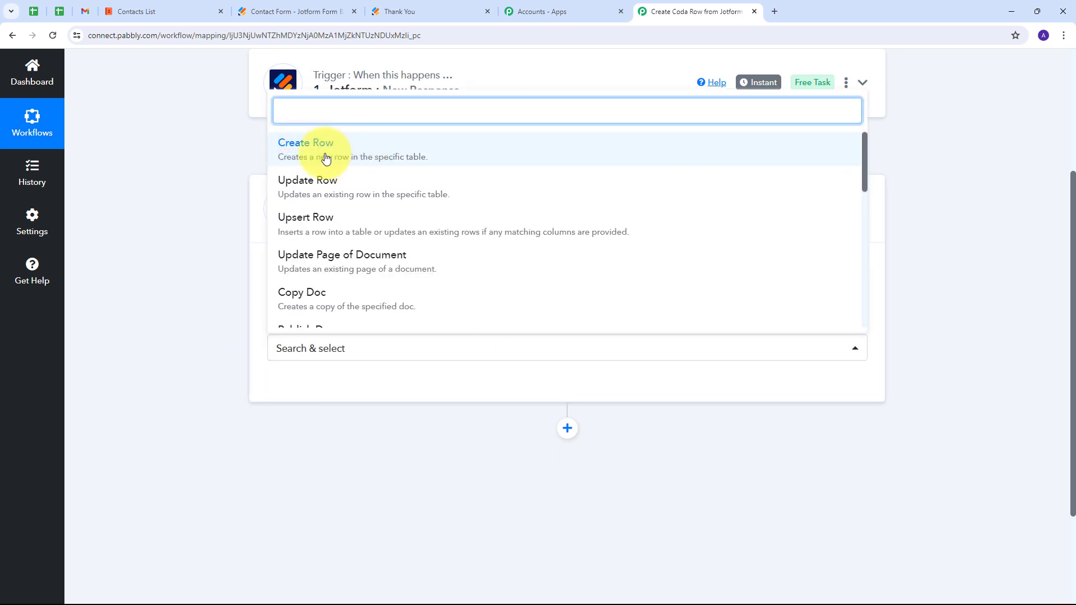
{"action": "left_click", "coordinate": [385, 154]}
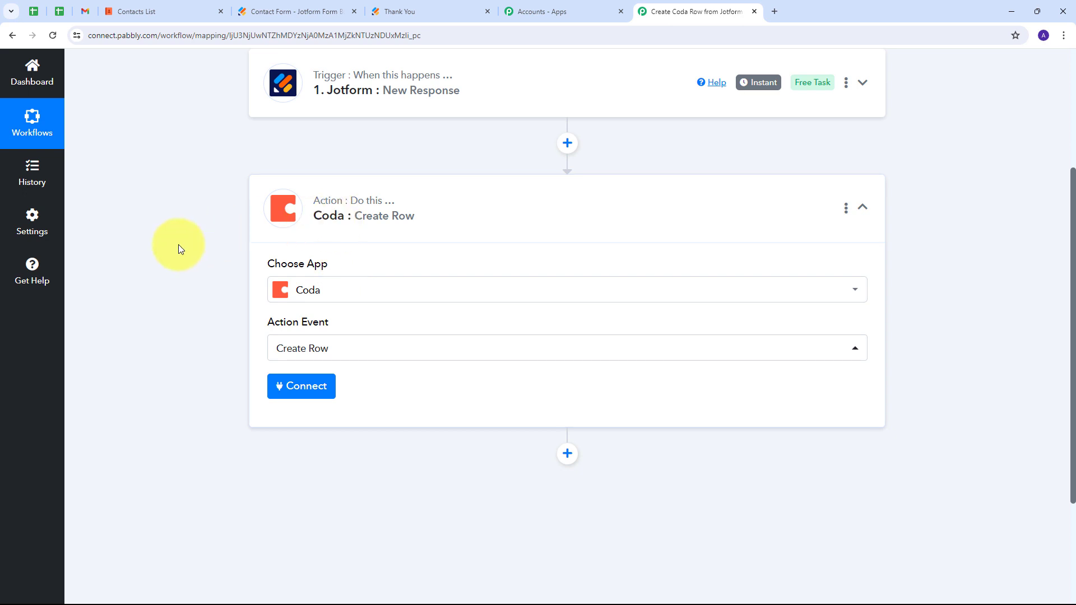
Start adding a new Coda connection, then go to the Contacts List doc.
{"action": "left_click", "coordinate": [302, 387]}
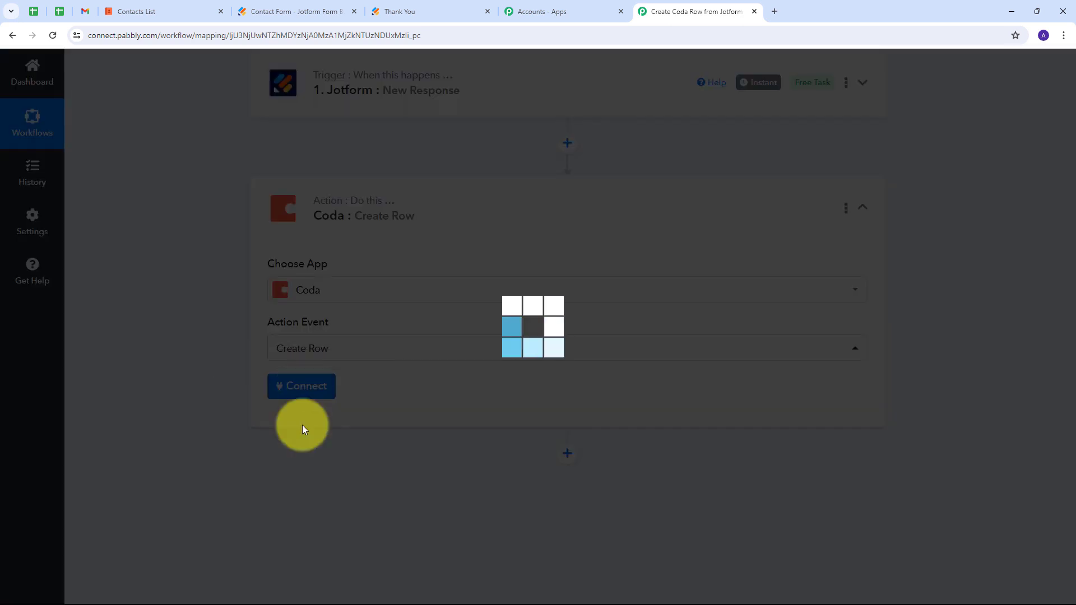
{"action": "left_click", "coordinate": [530, 194]}
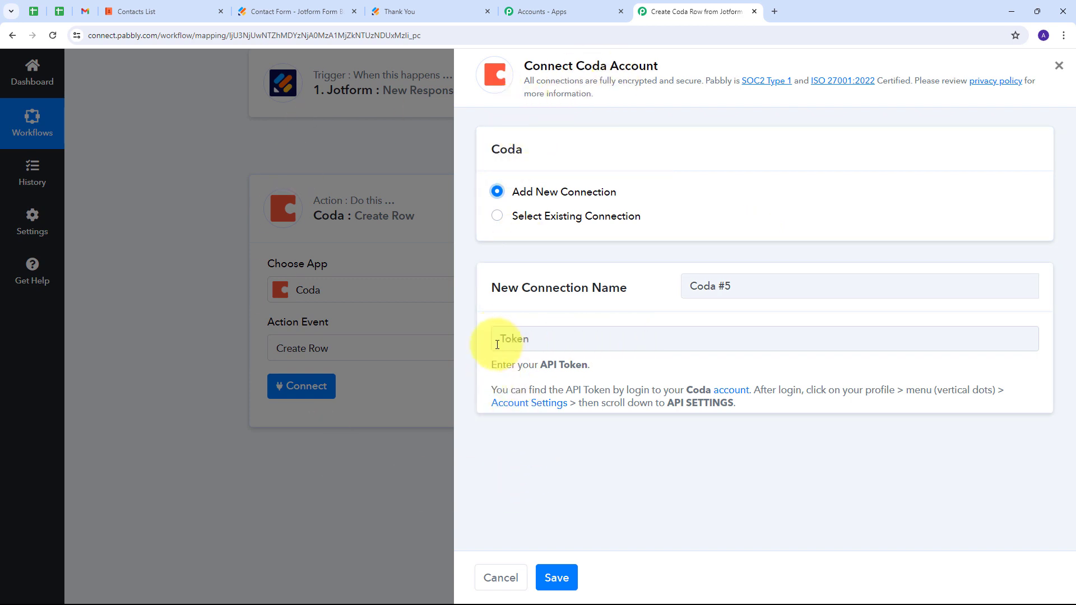
{"action": "left_click_drag", "start_coordinate": [536, 365], "coordinate": [591, 364]}
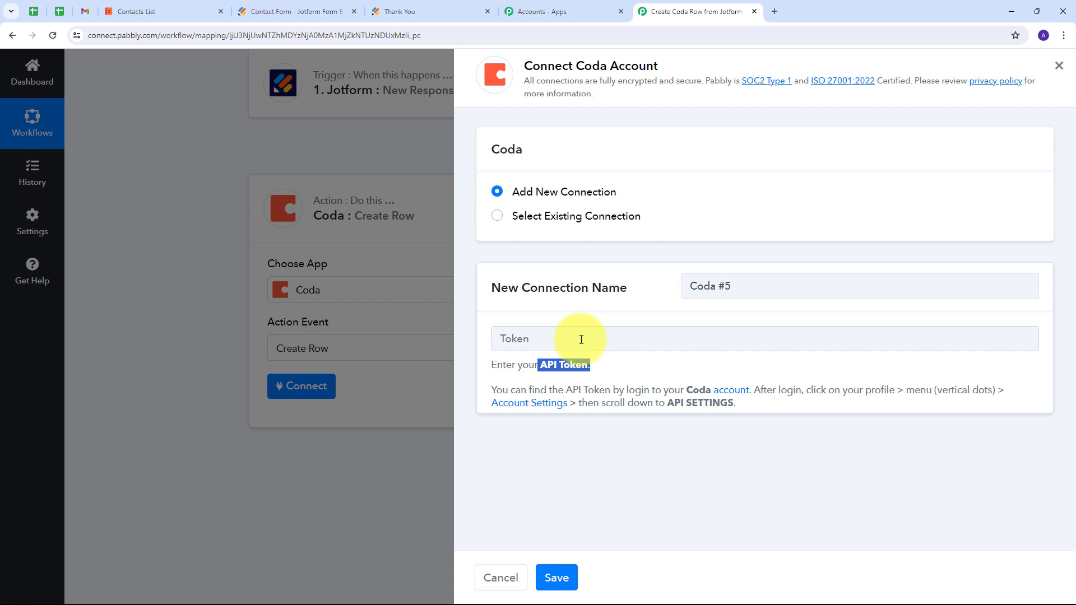
{"action": "left_click", "coordinate": [138, 11]}
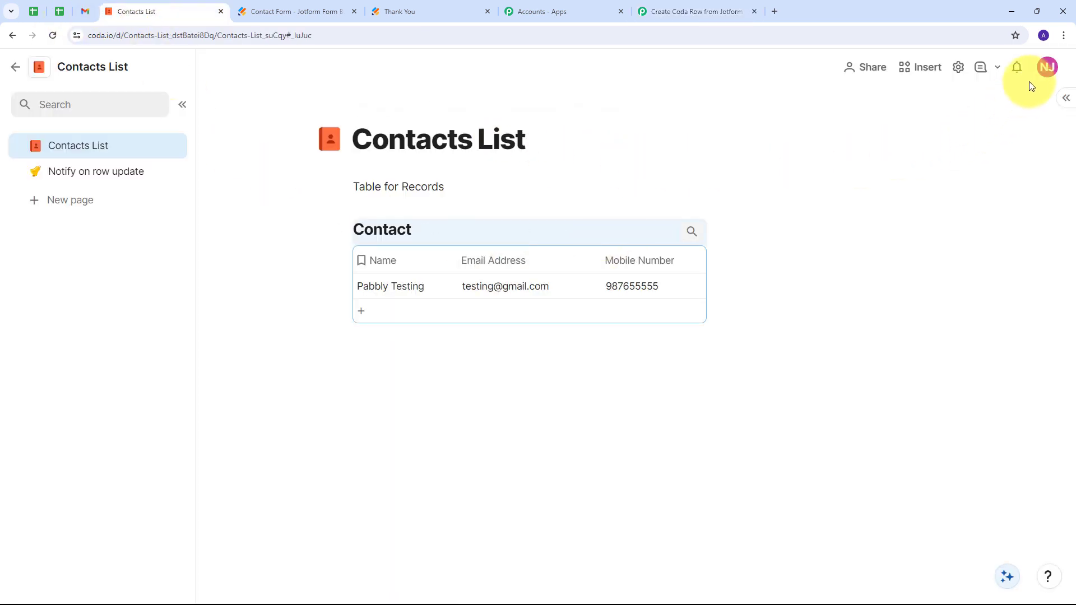
Generate a Coda API token named 'Jotform Submission' in account settings, then return to Pabbly's token field.
{"action": "left_click", "coordinate": [1047, 68]}
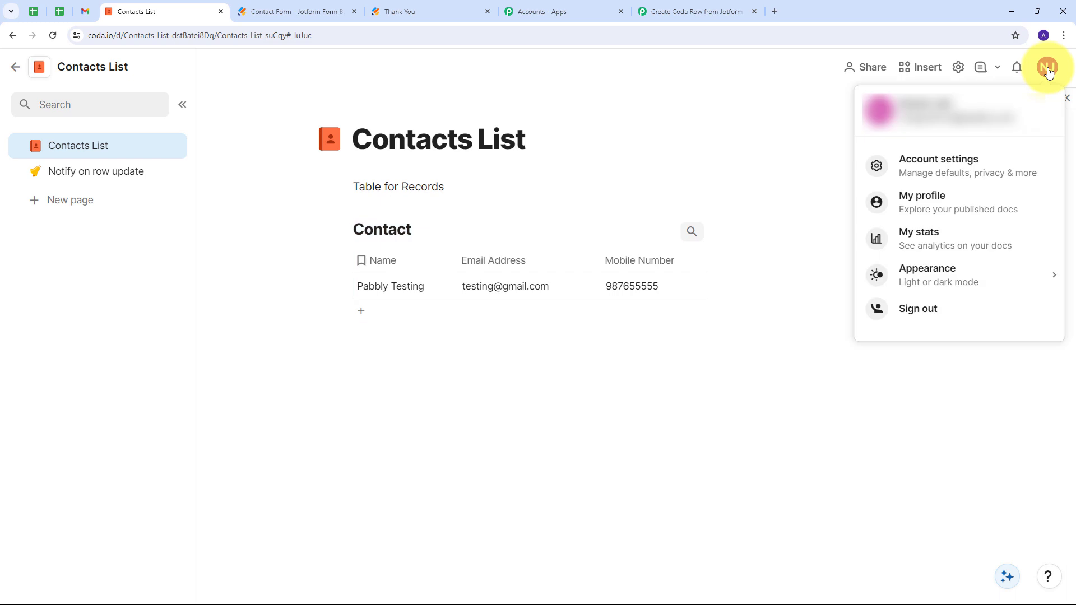
{"action": "left_click", "coordinate": [957, 172]}
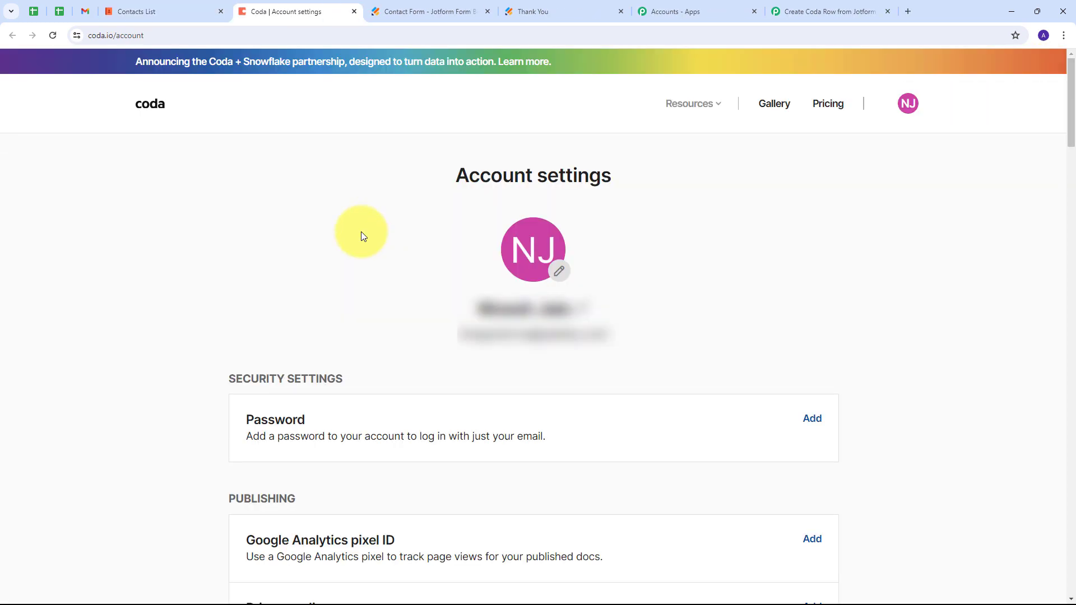
{"action": "scroll", "coordinate": [368, 239], "scroll_direction": "down", "scroll_amount": 20}
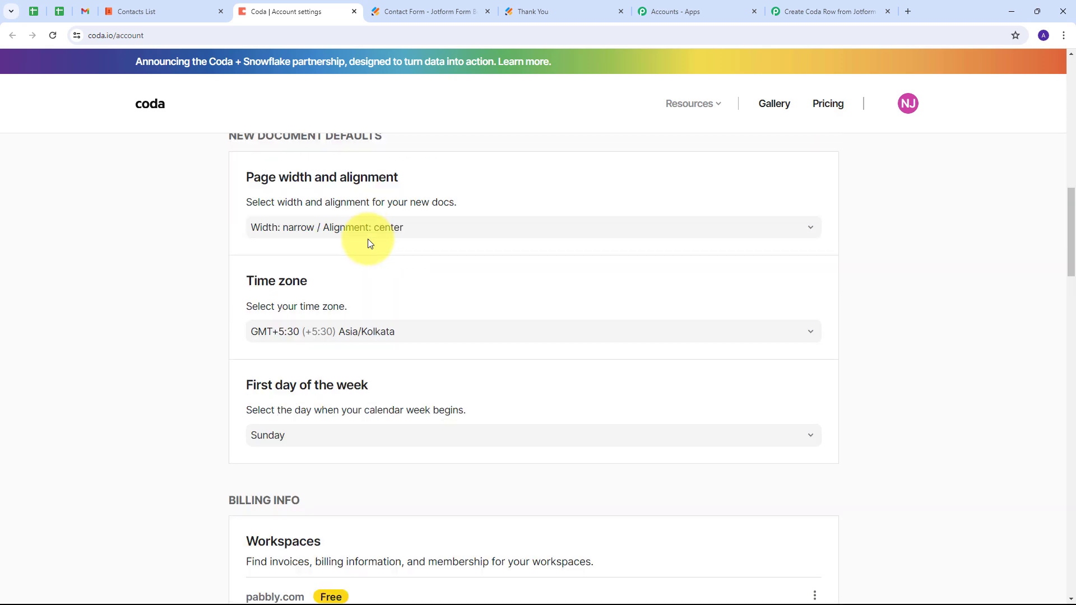
{"action": "scroll", "coordinate": [369, 243], "scroll_direction": "up", "scroll_amount": 3}
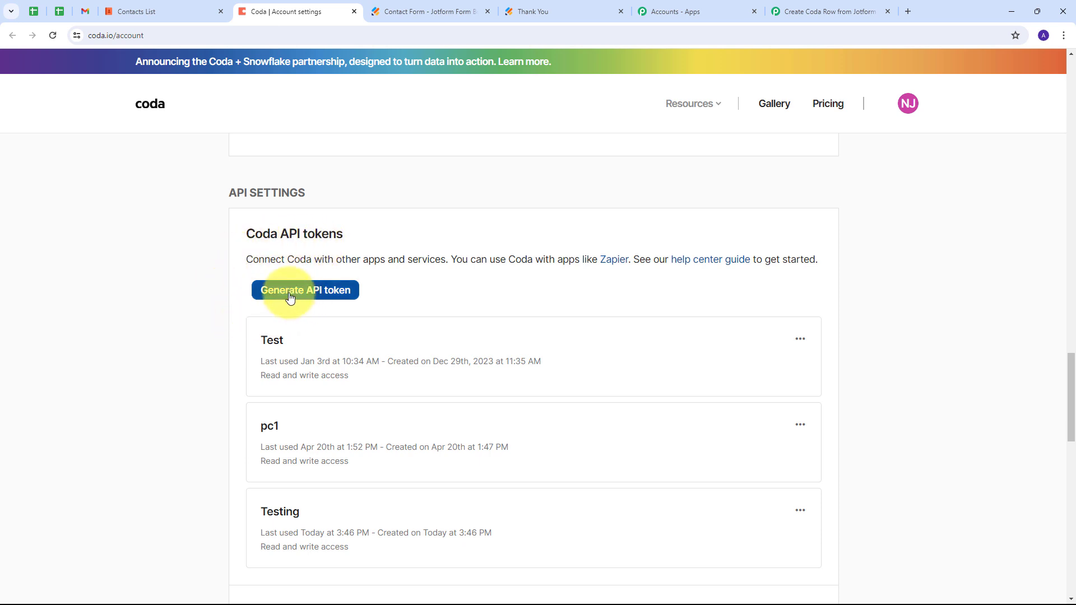
{"action": "left_click", "coordinate": [329, 298]}
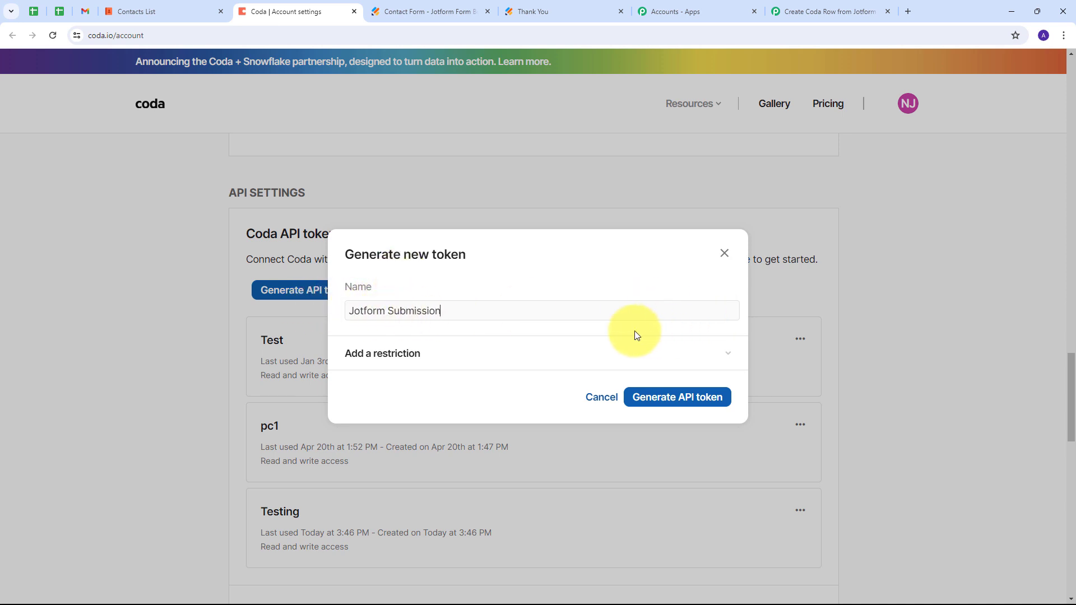
{"action": "left_click", "coordinate": [660, 399]}
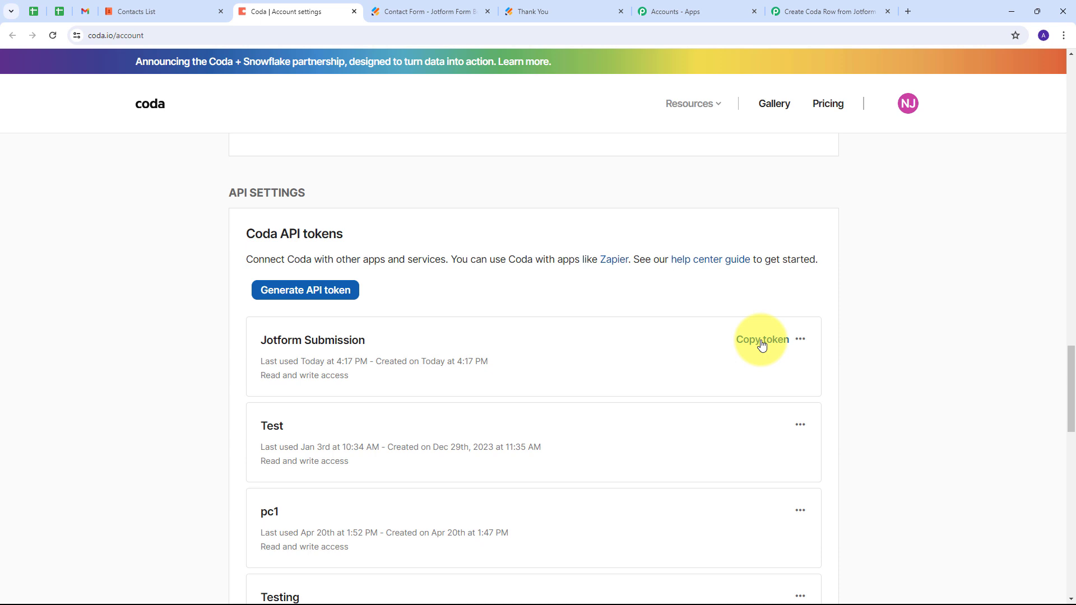
{"action": "left_click", "coordinate": [816, 4]}
{"action": "left_click", "coordinate": [553, 340]}
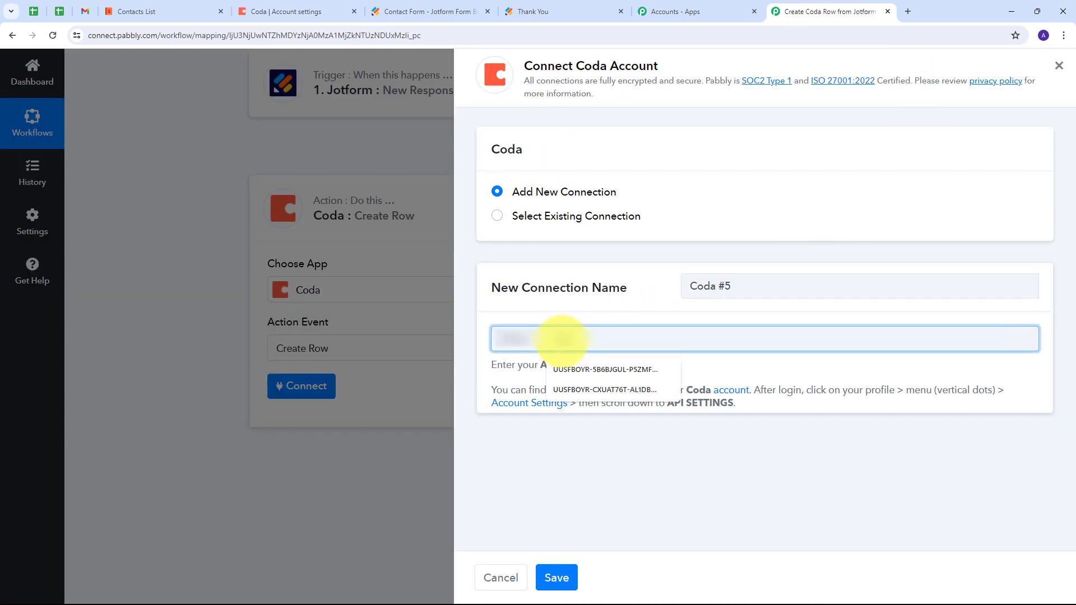
Paste the copied API token into the Coda connection and save it.
{"action": "key", "text": "ctrl+v"}
{"action": "left_click", "coordinate": [606, 315]}
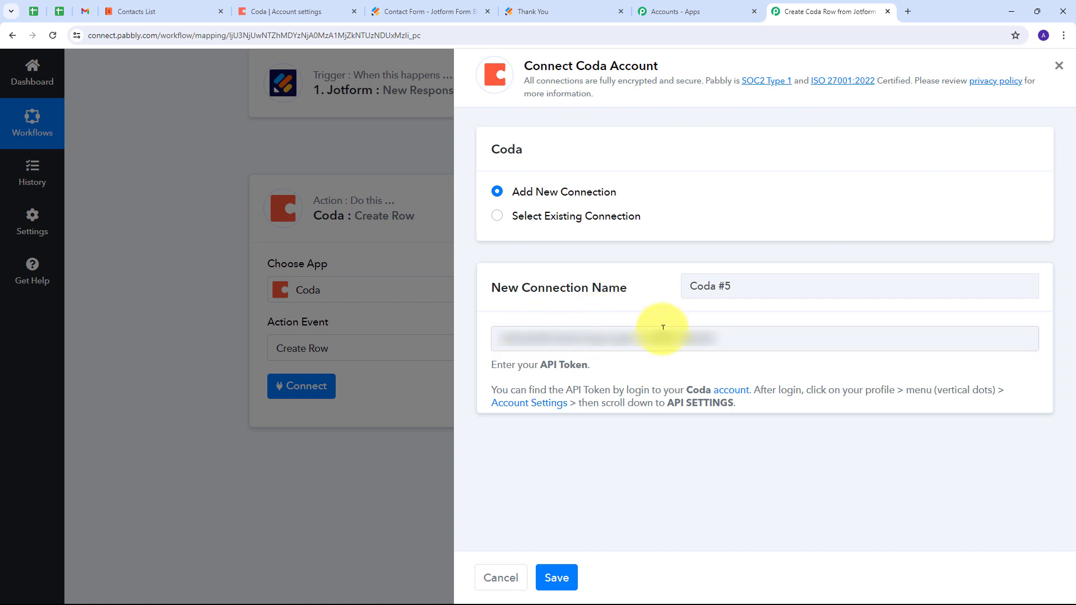
{"action": "left_click", "coordinate": [558, 578]}
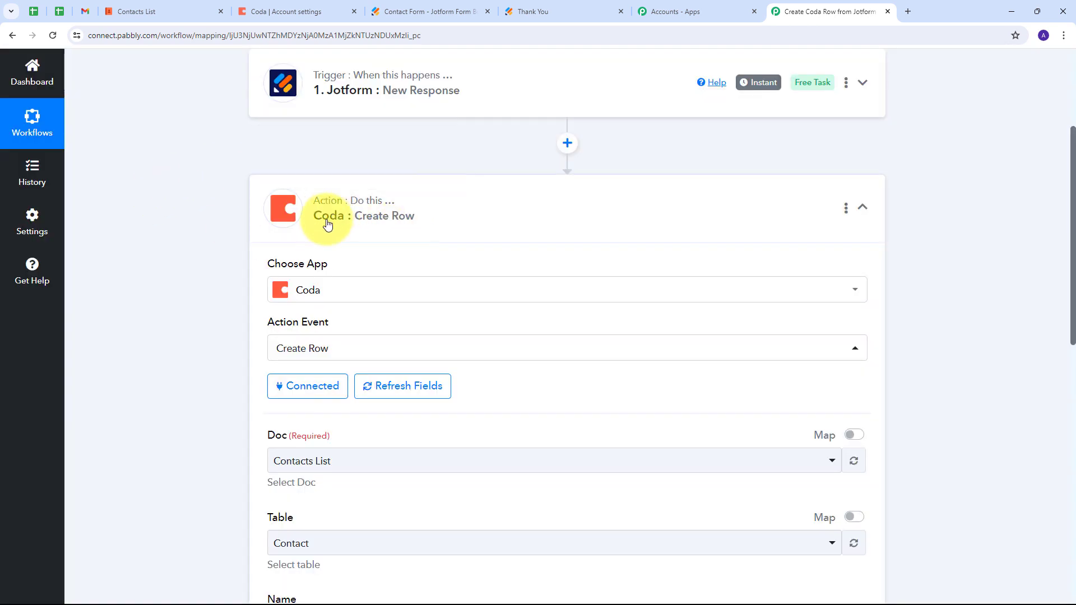
{"action": "scroll", "coordinate": [517, 211], "scroll_direction": "down", "scroll_amount": 4}
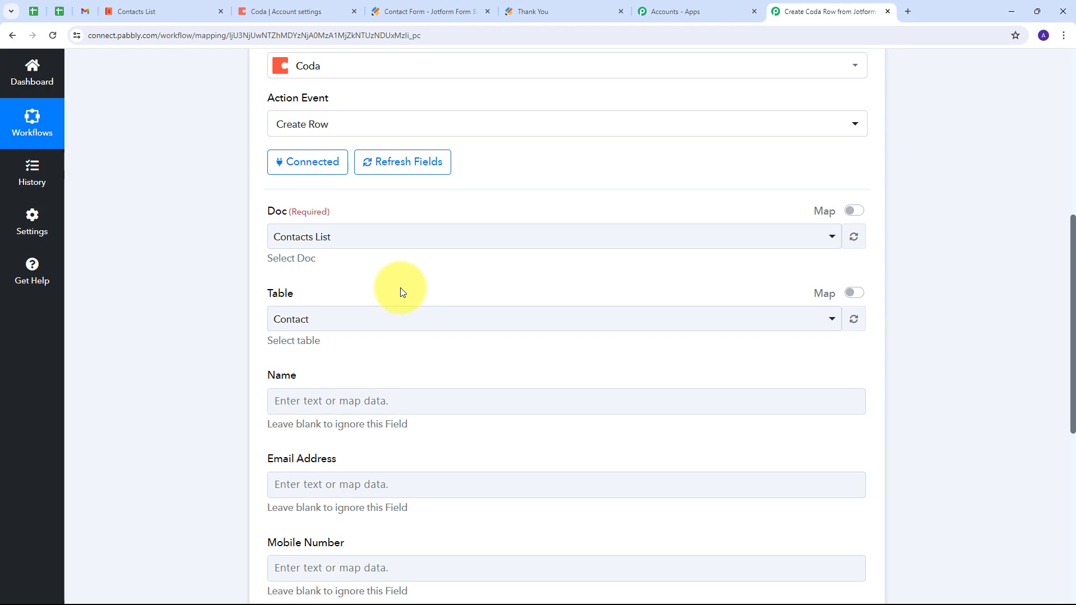
Open the Contacts List doc from the Coda workspace, then go back to the Pabbly workflow.
{"action": "left_click", "coordinate": [311, 10]}
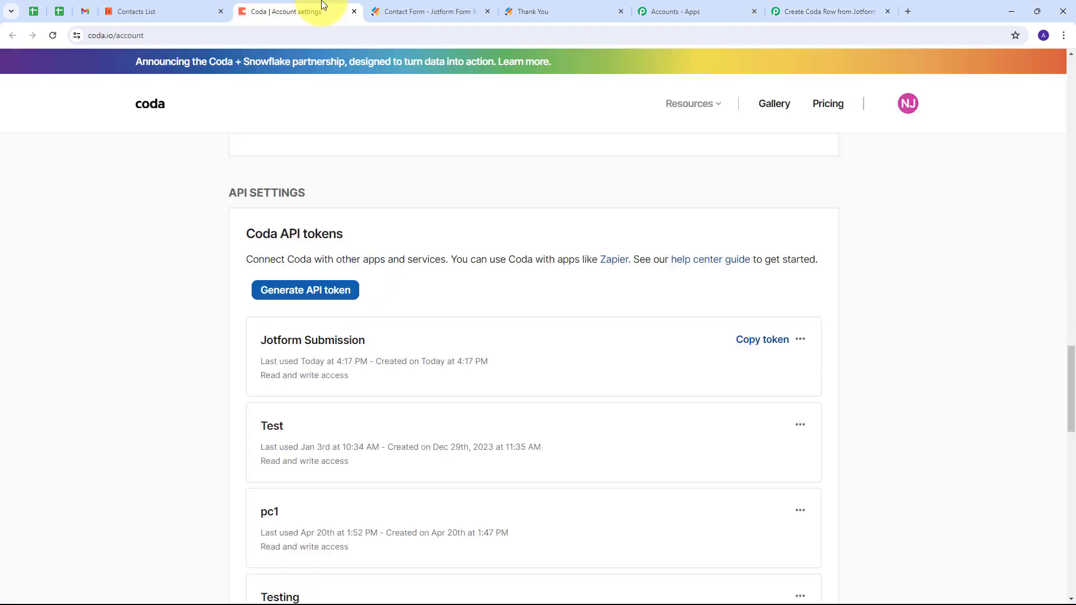
{"action": "left_click", "coordinate": [150, 108]}
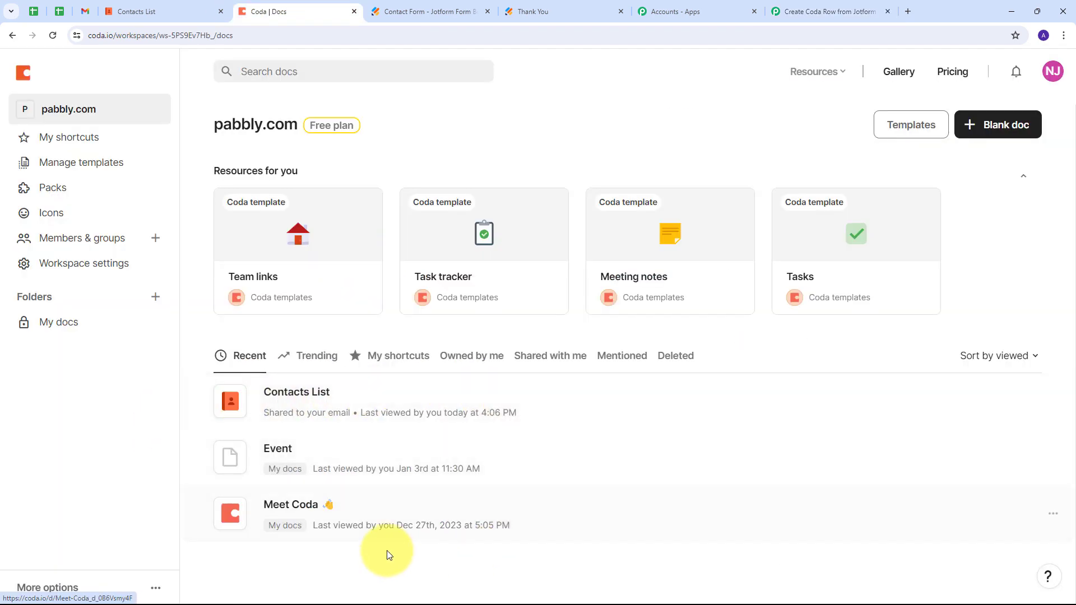
{"action": "left_click", "coordinate": [312, 397]}
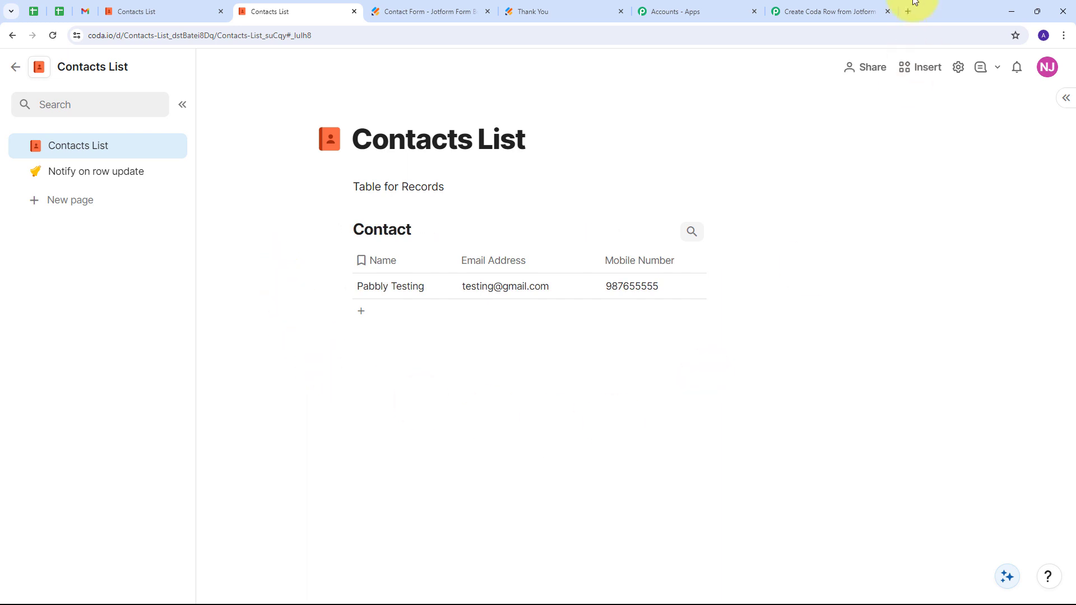
{"action": "left_click", "coordinate": [818, 12]}
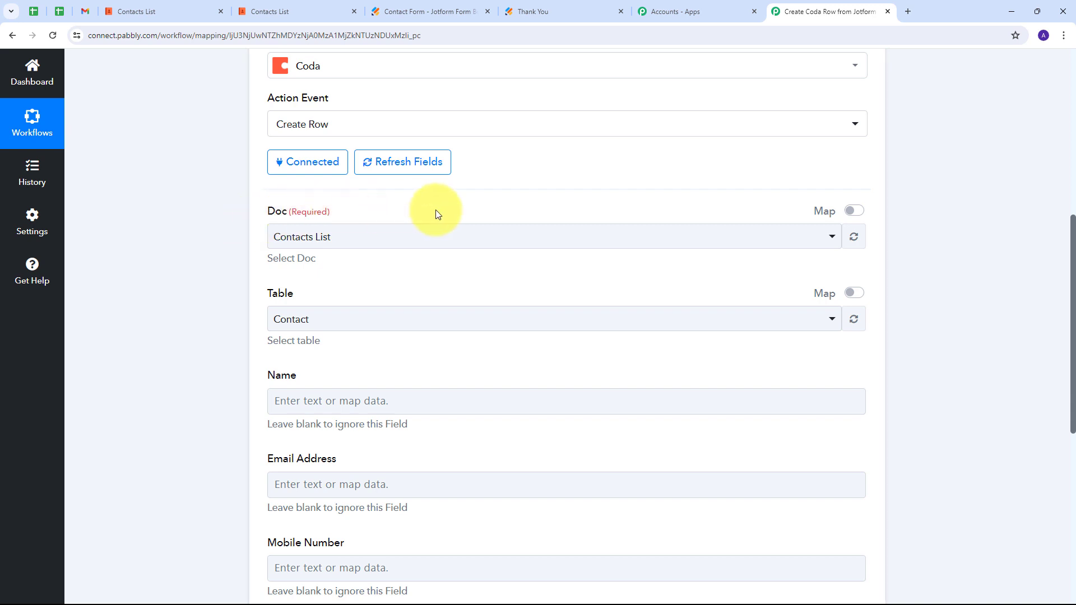
Choose the Contacts List doc and its Contact table for the Create Row step.
{"action": "left_click", "coordinate": [440, 250]}
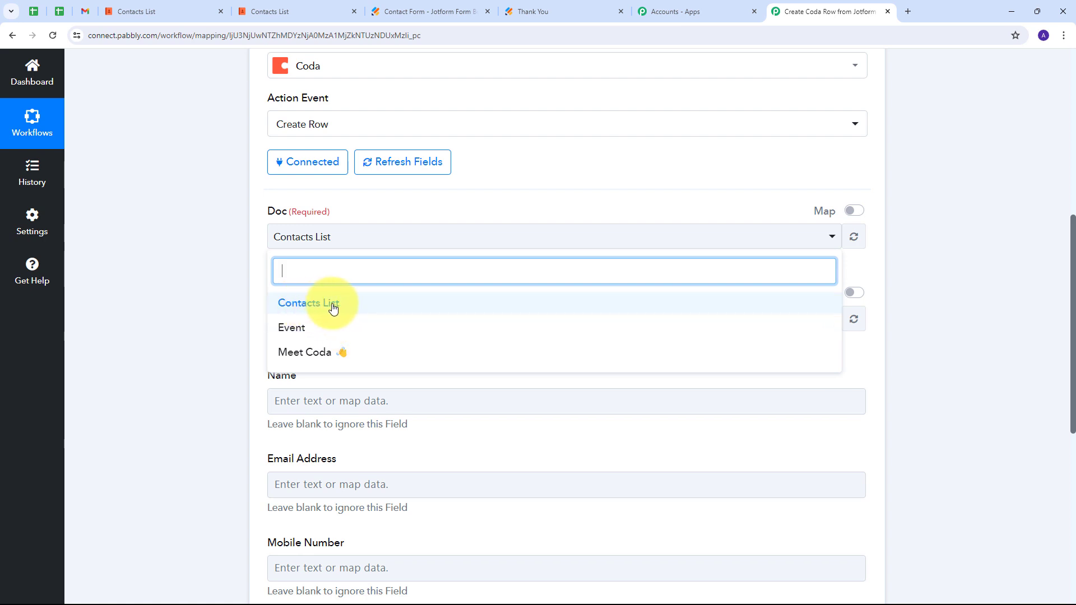
{"action": "left_click", "coordinate": [326, 307]}
{"action": "scroll", "coordinate": [415, 276], "scroll_direction": "down", "scroll_amount": 1}
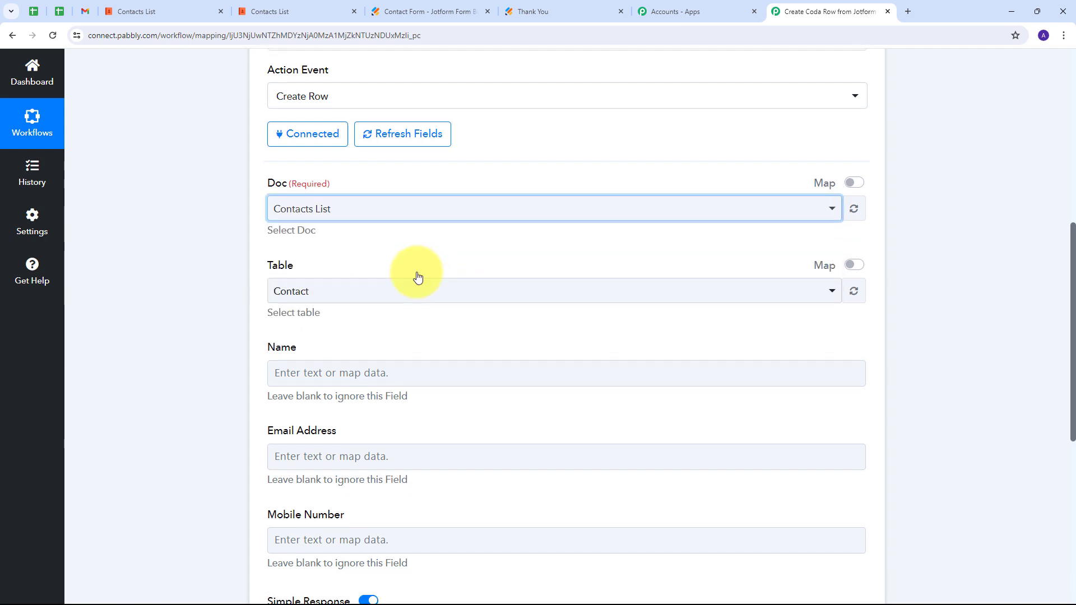
{"action": "left_click", "coordinate": [328, 261]}
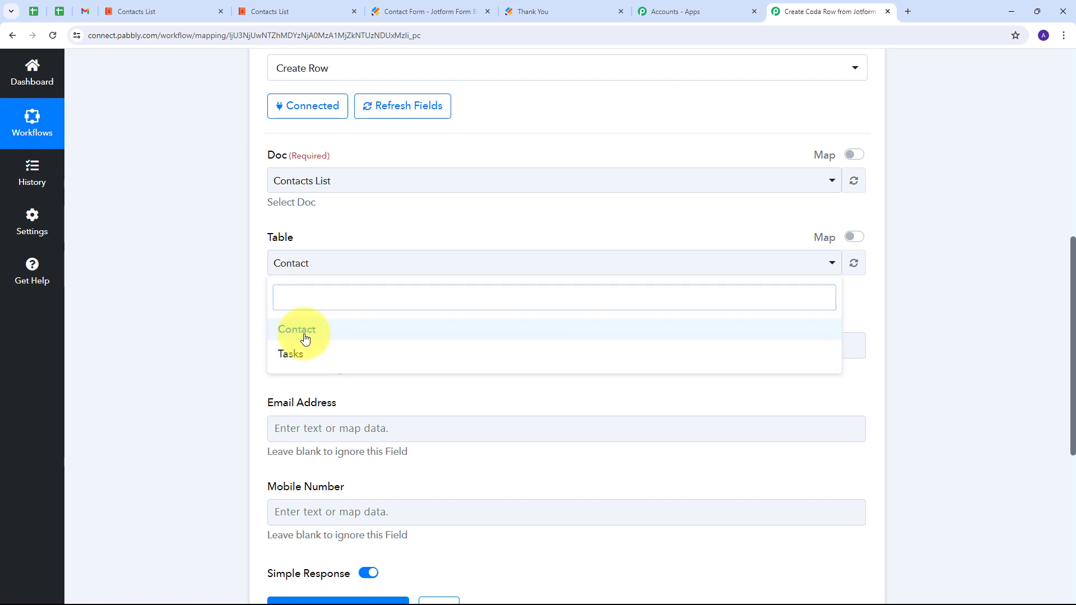
{"action": "left_click", "coordinate": [297, 336]}
{"action": "scroll", "coordinate": [383, 246], "scroll_direction": "down", "scroll_amount": 1}
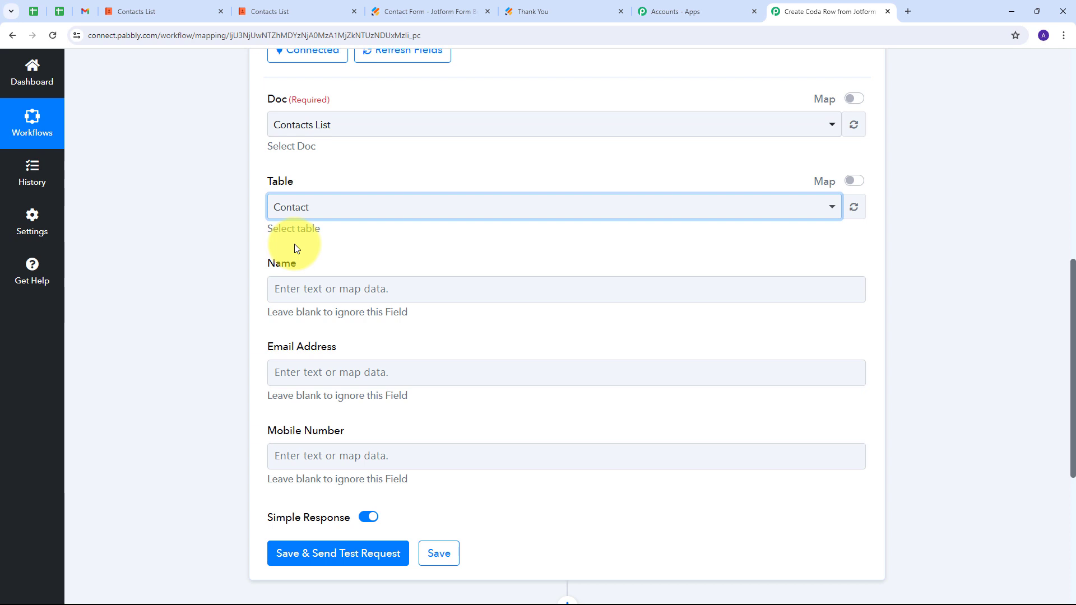
Map the submitted first name and last name into the Name field.
{"action": "left_click", "coordinate": [310, 288]}
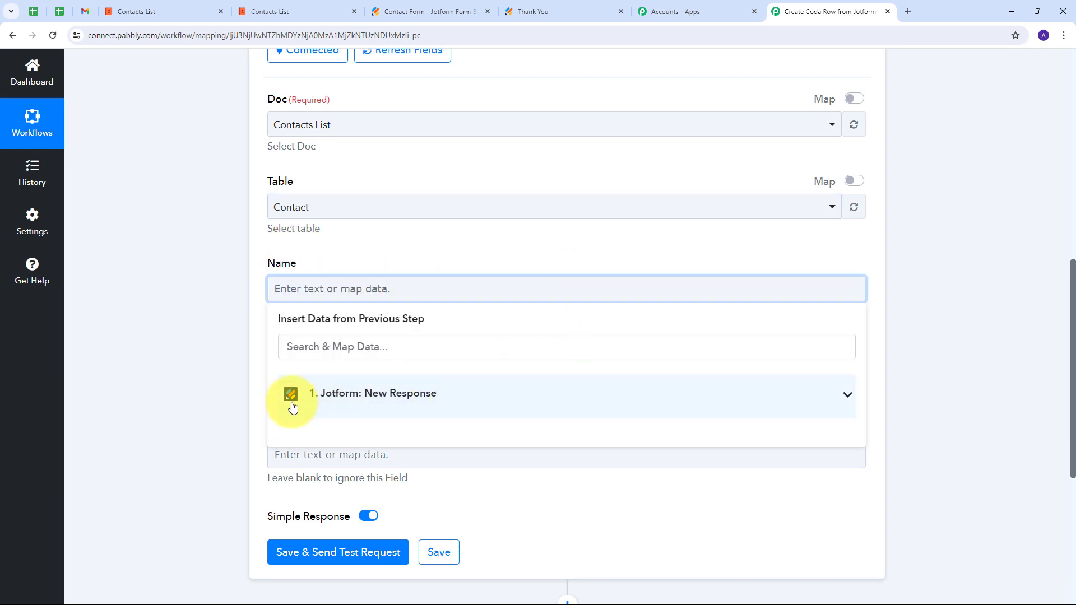
{"action": "left_click", "coordinate": [397, 395]}
{"action": "scroll", "coordinate": [476, 364], "scroll_direction": "down", "scroll_amount": 2}
{"action": "scroll", "coordinate": [460, 381], "scroll_direction": "down", "scroll_amount": 5}
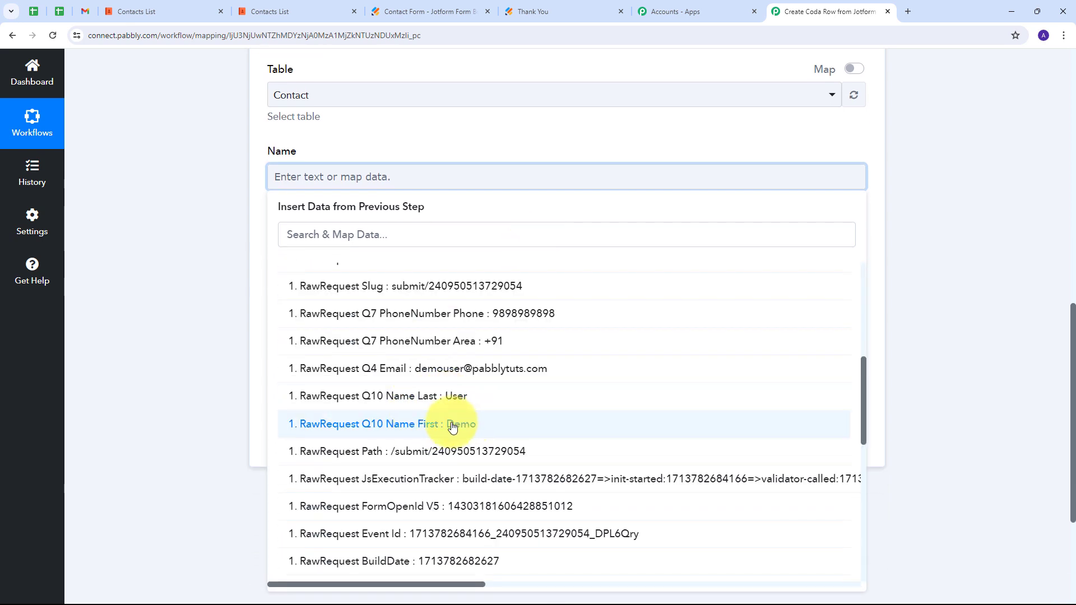
{"action": "left_click", "coordinate": [445, 426]}
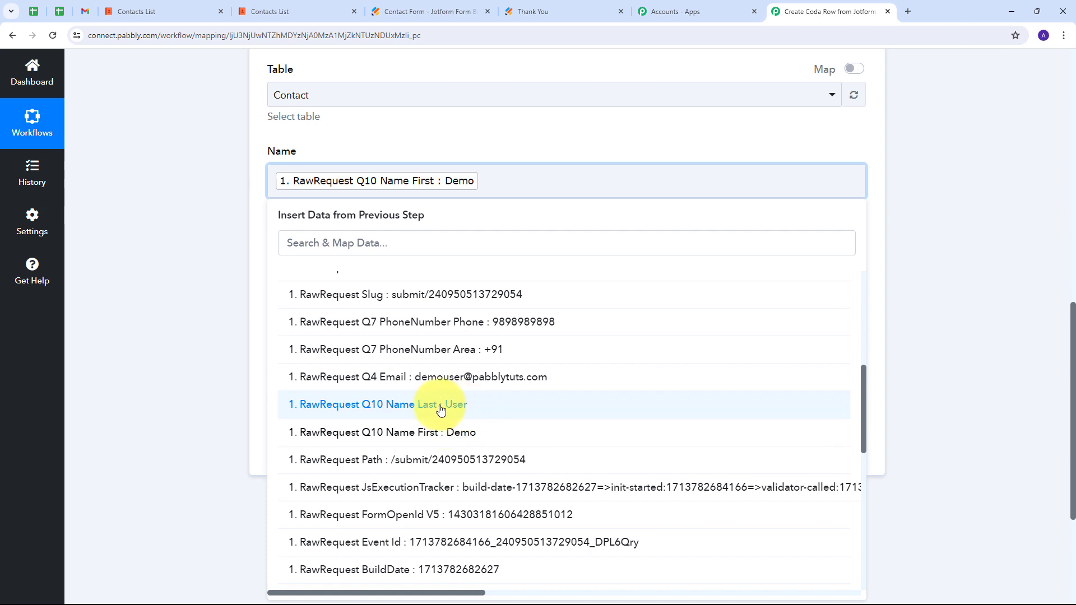
{"action": "left_click", "coordinate": [440, 410]}
{"action": "left_click", "coordinate": [216, 233]}
{"action": "scroll", "coordinate": [221, 205], "scroll_direction": "down", "scroll_amount": 1}
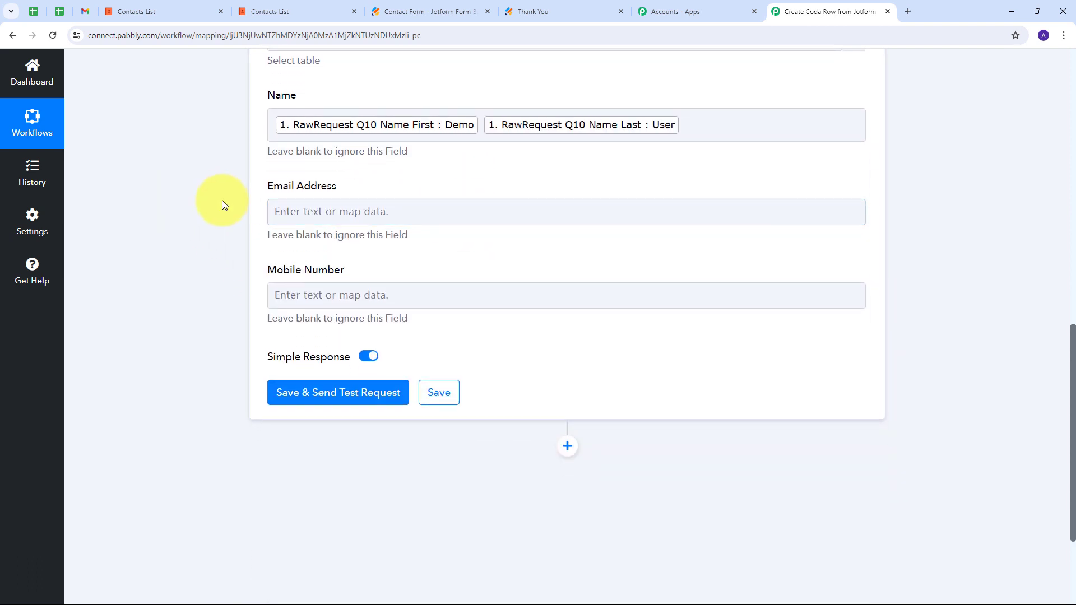
Map the form's Q4 Email answer into Email Address.
{"action": "left_click", "coordinate": [315, 216]}
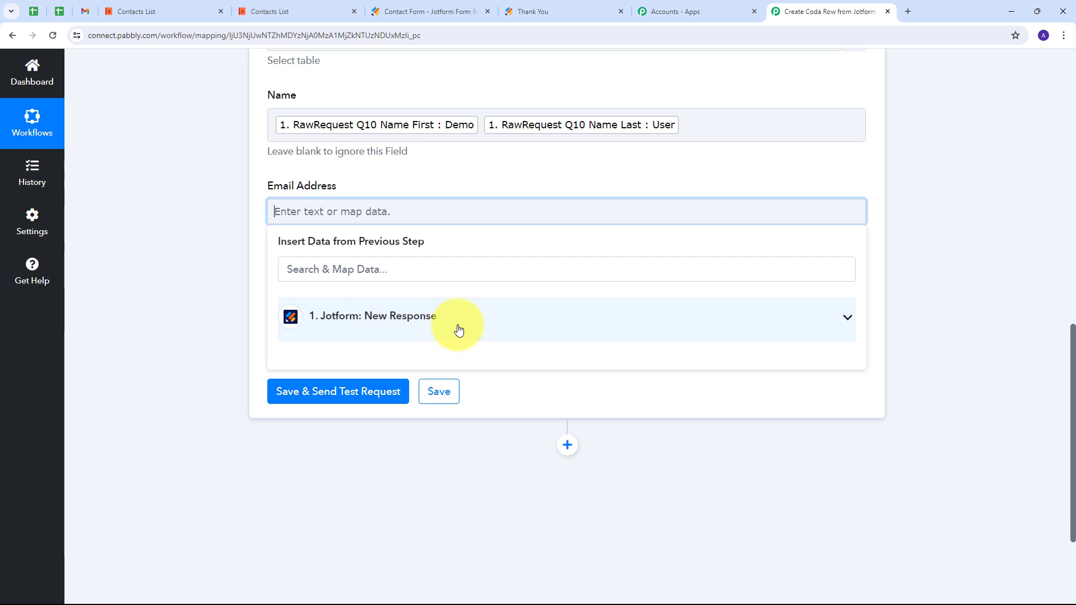
{"action": "left_click", "coordinate": [458, 329]}
{"action": "scroll", "coordinate": [548, 399], "scroll_direction": "down", "scroll_amount": 3}
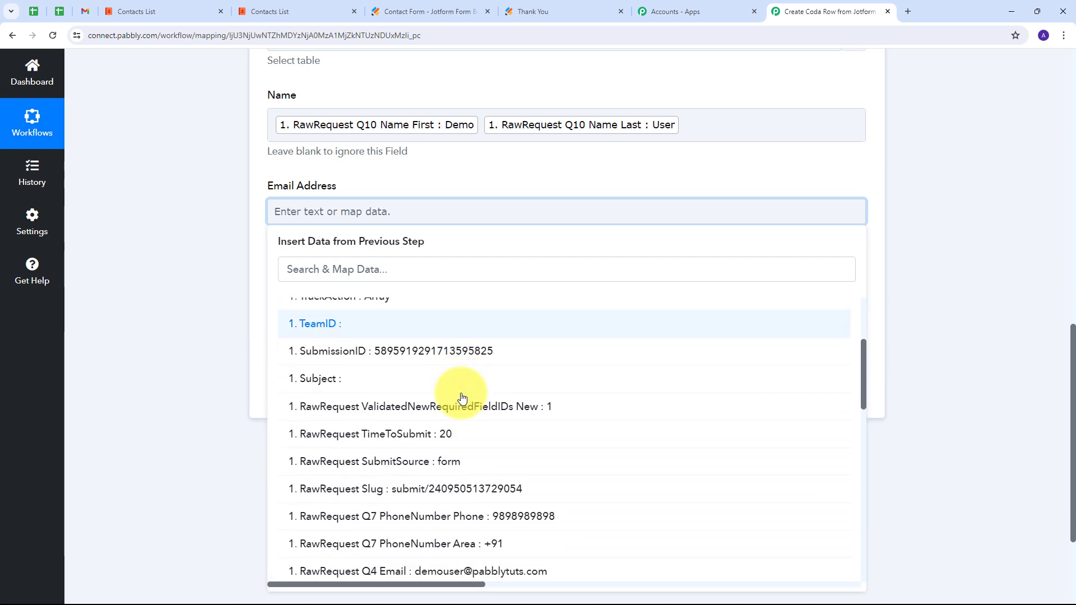
{"action": "scroll", "coordinate": [462, 398], "scroll_direction": "down", "scroll_amount": 2}
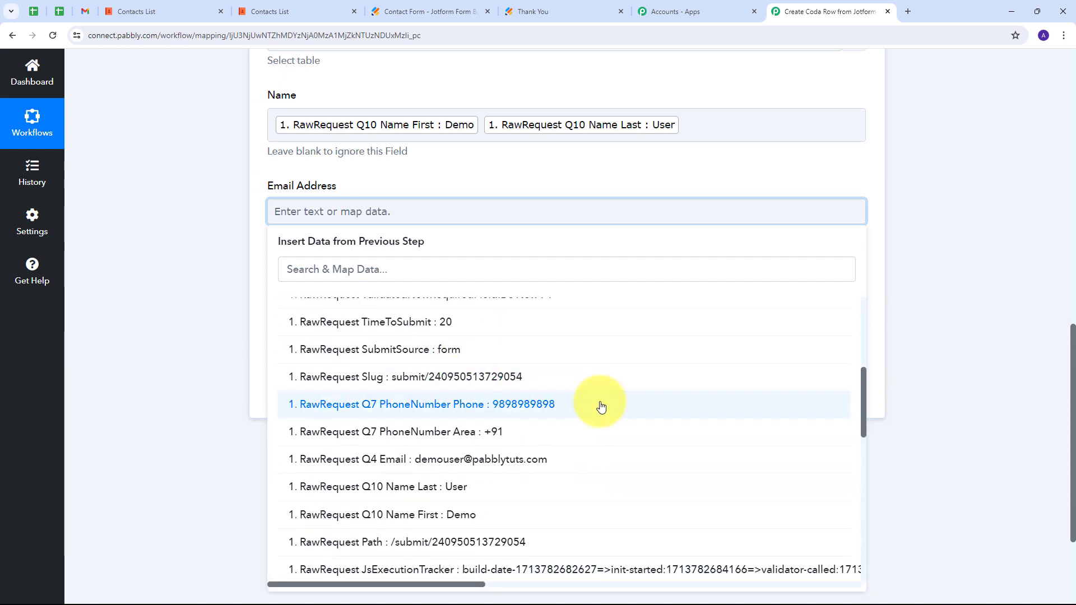
{"action": "left_click", "coordinate": [459, 460]}
{"action": "left_click", "coordinate": [421, 163]}
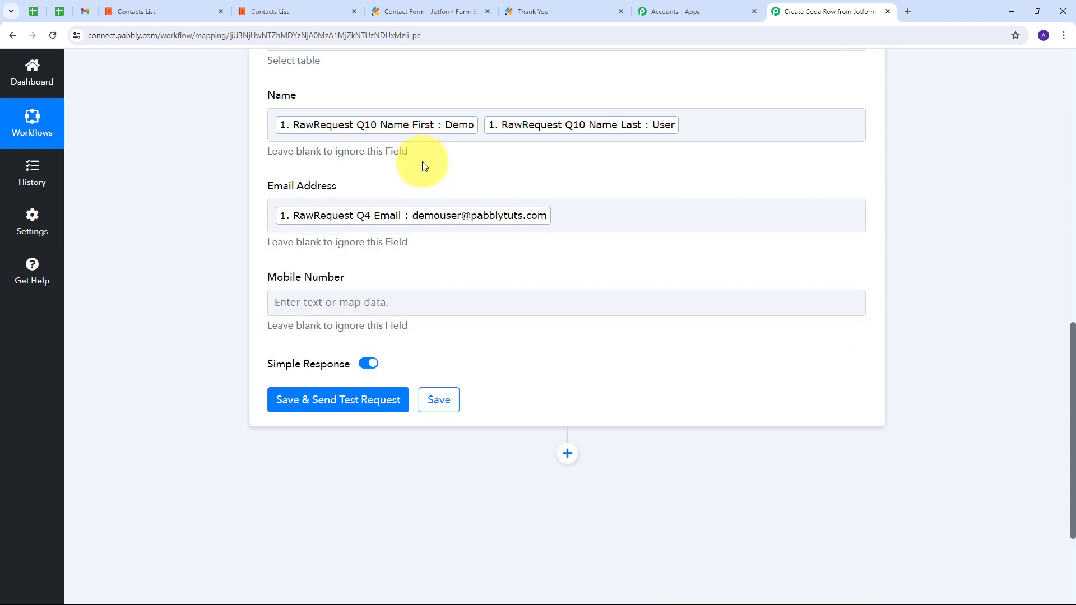
{"action": "scroll", "coordinate": [423, 164], "scroll_direction": "down", "scroll_amount": 1}
Map the Q7 phone area code followed by the phone number into Mobile Number.
{"action": "left_click", "coordinate": [346, 245]}
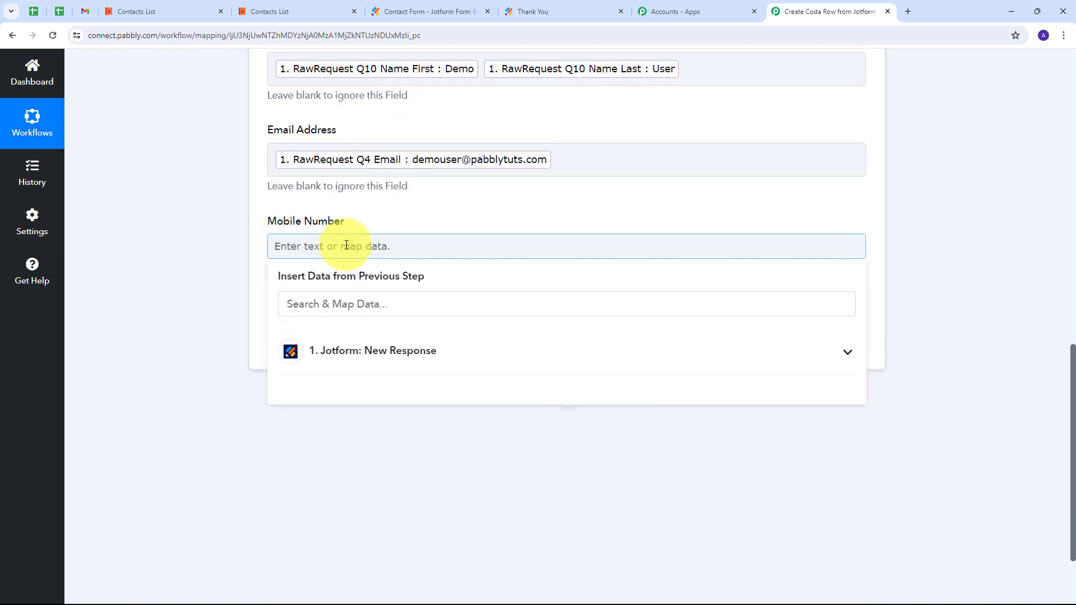
{"action": "left_click", "coordinate": [503, 355]}
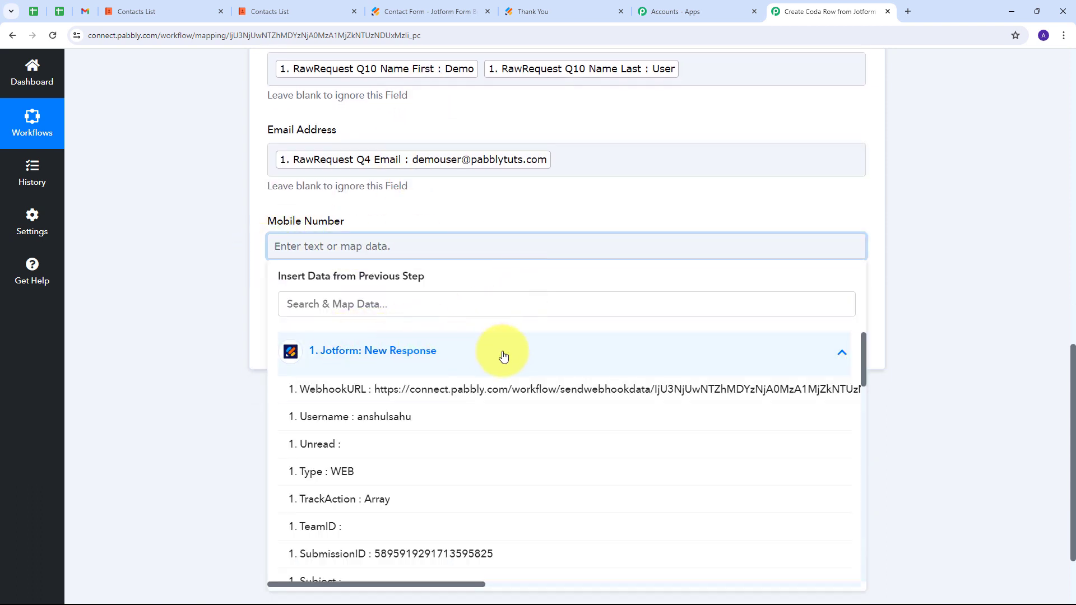
{"action": "scroll", "coordinate": [413, 396], "scroll_direction": "down", "scroll_amount": 8}
{"action": "scroll", "coordinate": [448, 404], "scroll_direction": "up", "scroll_amount": 1}
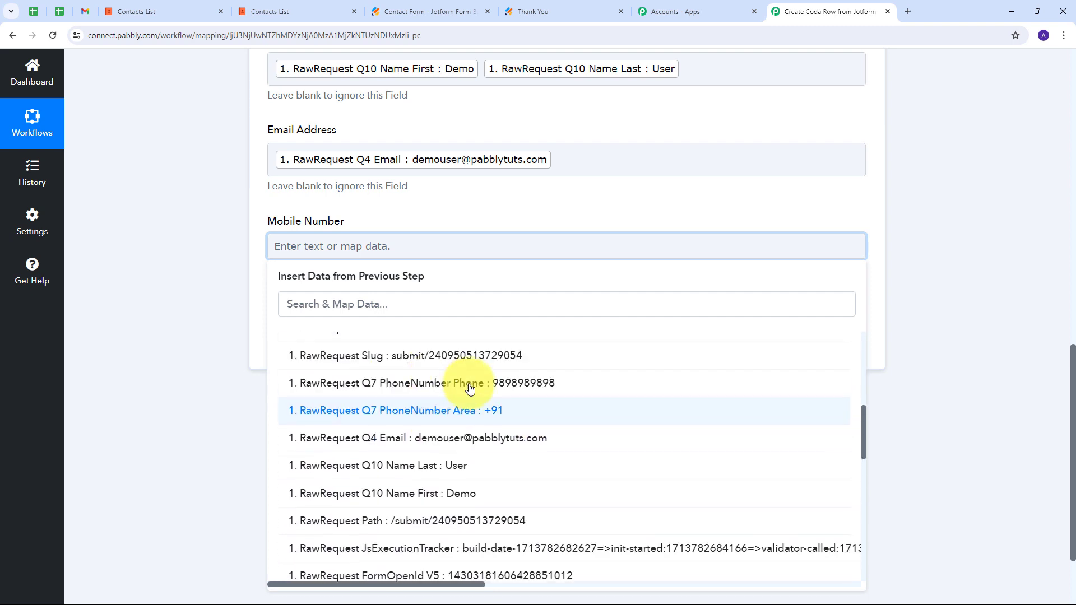
{"action": "left_click", "coordinate": [479, 413]}
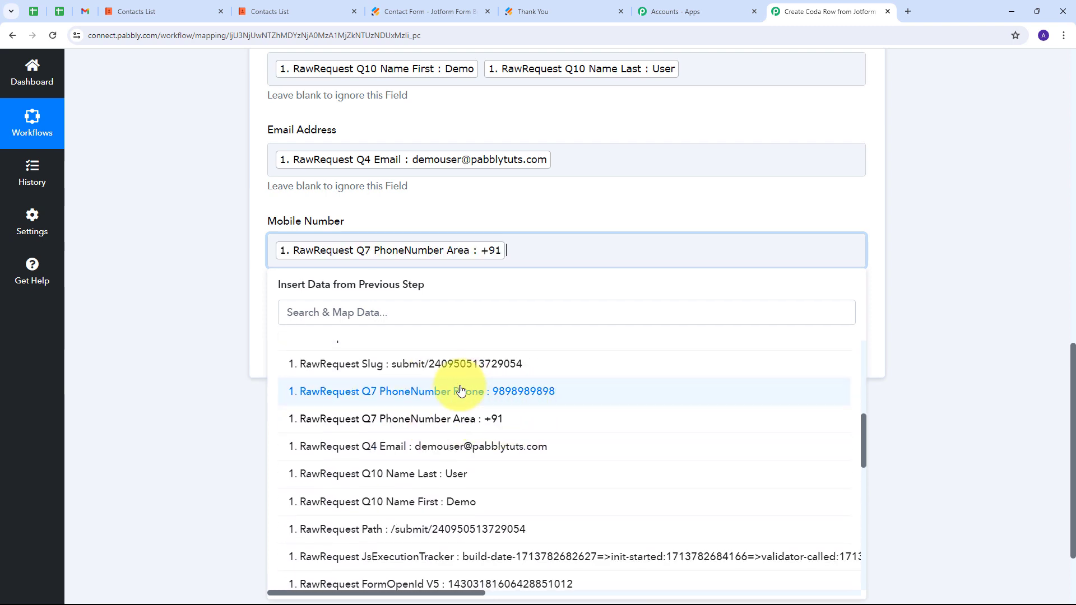
{"action": "left_click", "coordinate": [505, 395]}
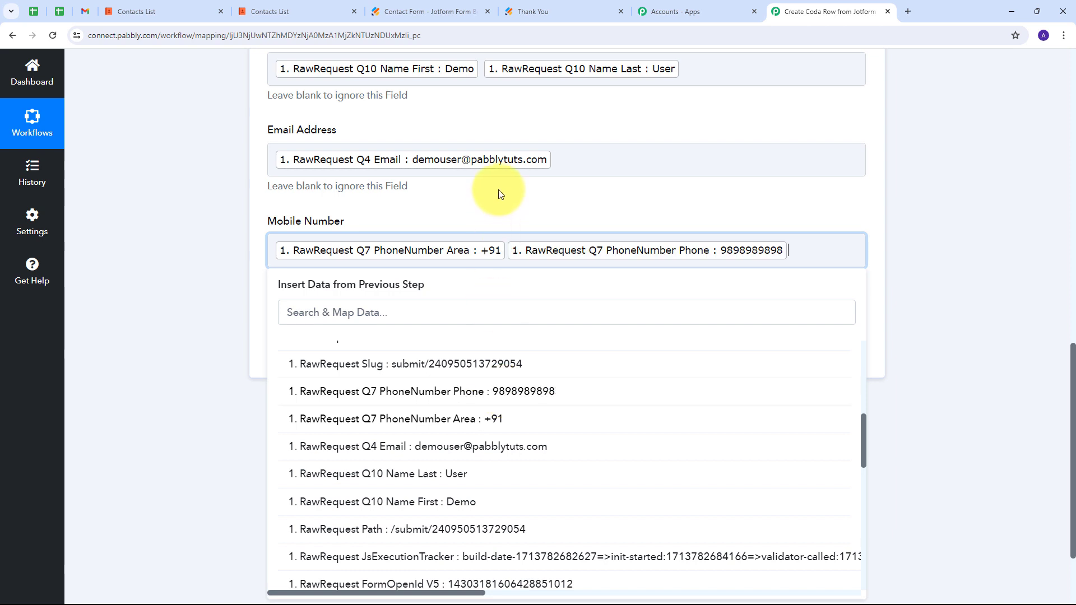
{"action": "left_click", "coordinate": [499, 192]}
{"action": "scroll", "coordinate": [284, 202], "scroll_direction": "up", "scroll_amount": 2}
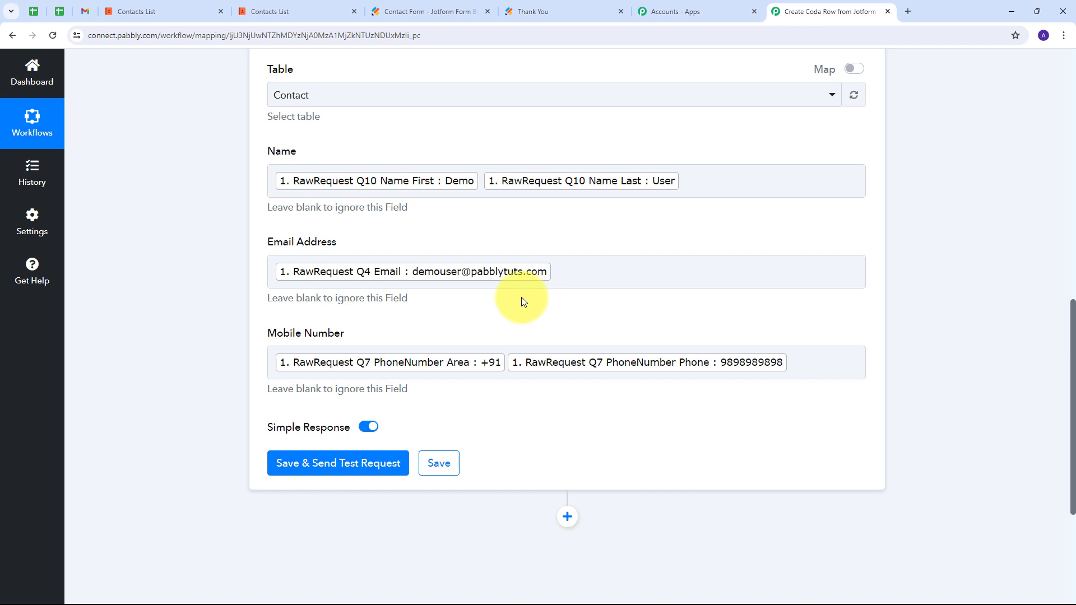
{"action": "scroll", "coordinate": [433, 294], "scroll_direction": "up", "scroll_amount": 2}
{"action": "scroll", "coordinate": [433, 294], "scroll_direction": "down", "scroll_amount": 3}
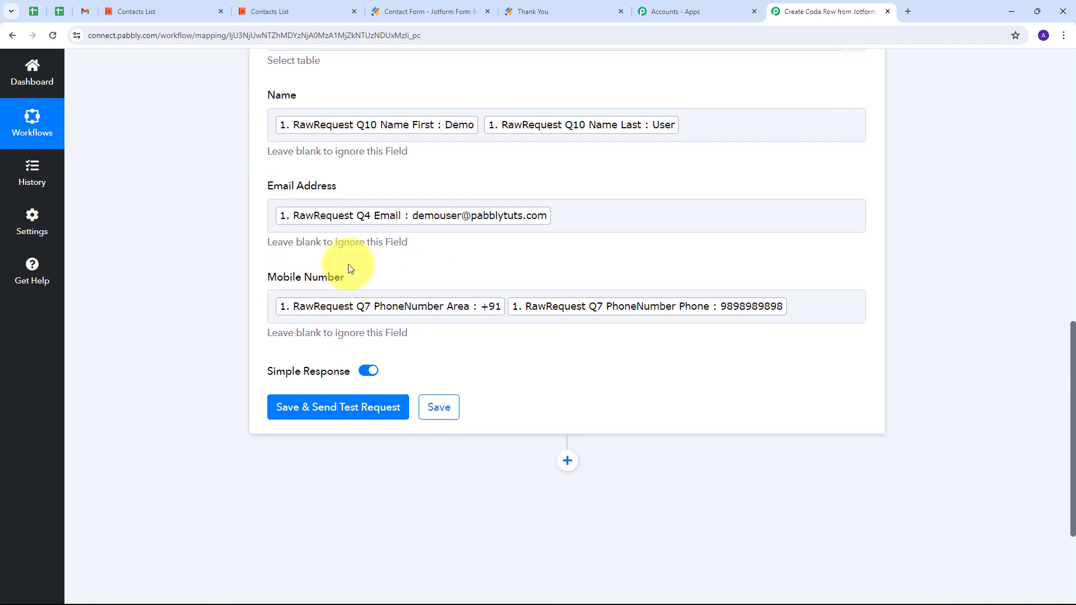
Save the Coda step, send a test request, and check the new row in Contacts List.
{"action": "left_click", "coordinate": [324, 413]}
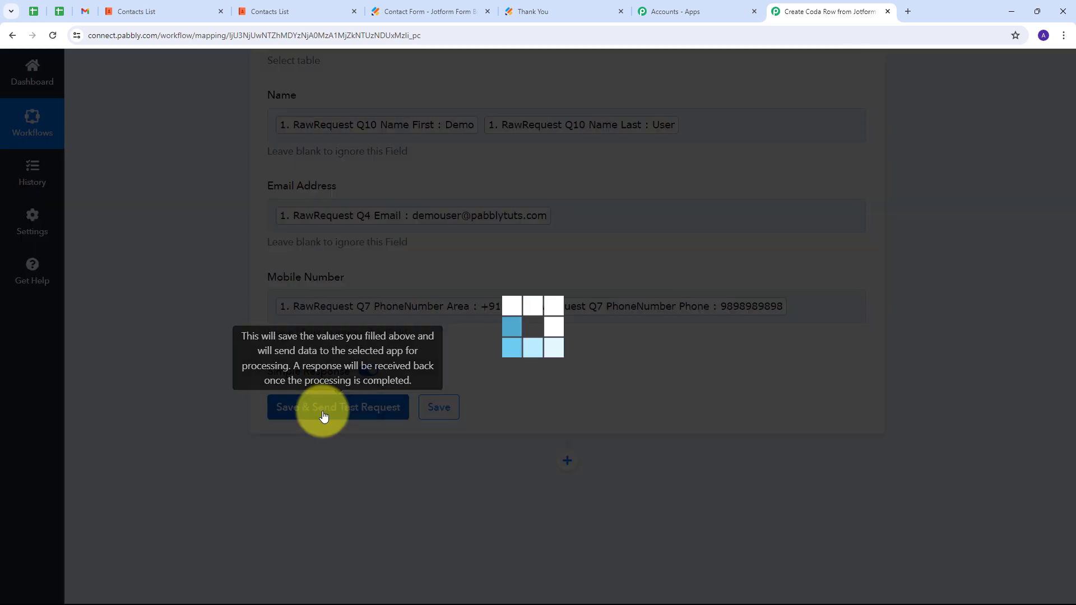
{"action": "scroll", "coordinate": [503, 381], "scroll_direction": "down", "scroll_amount": 1}
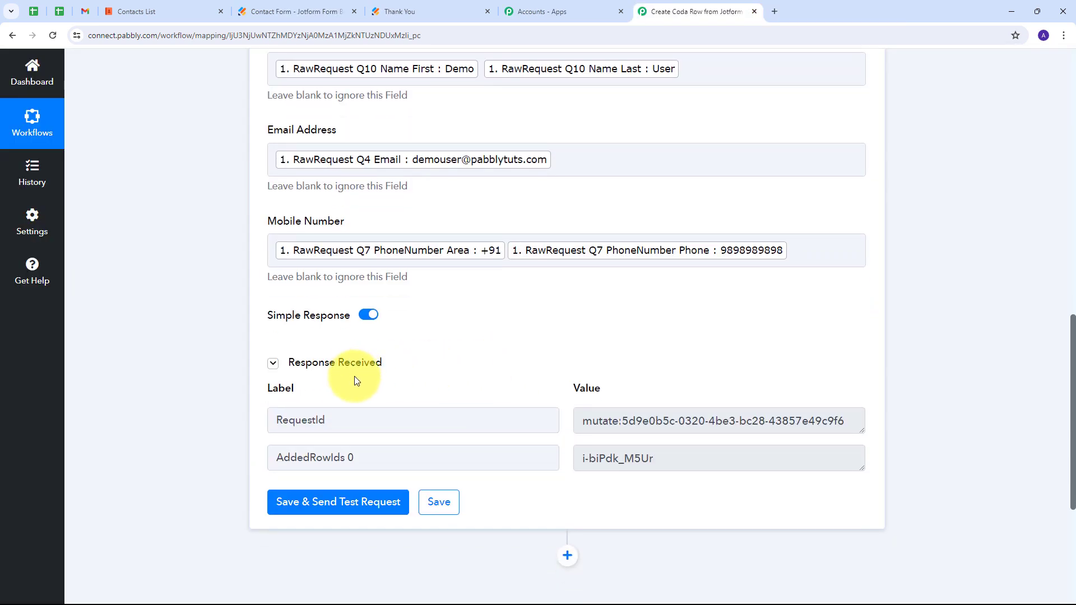
{"action": "scroll", "coordinate": [344, 329], "scroll_direction": "down", "scroll_amount": 1}
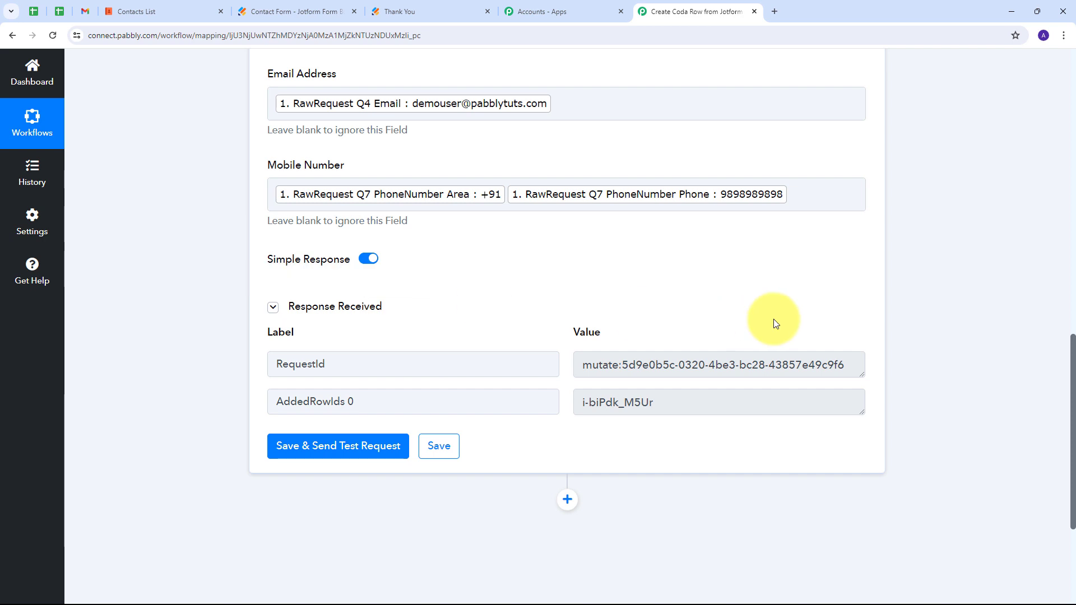
{"action": "left_click", "coordinate": [180, 9]}
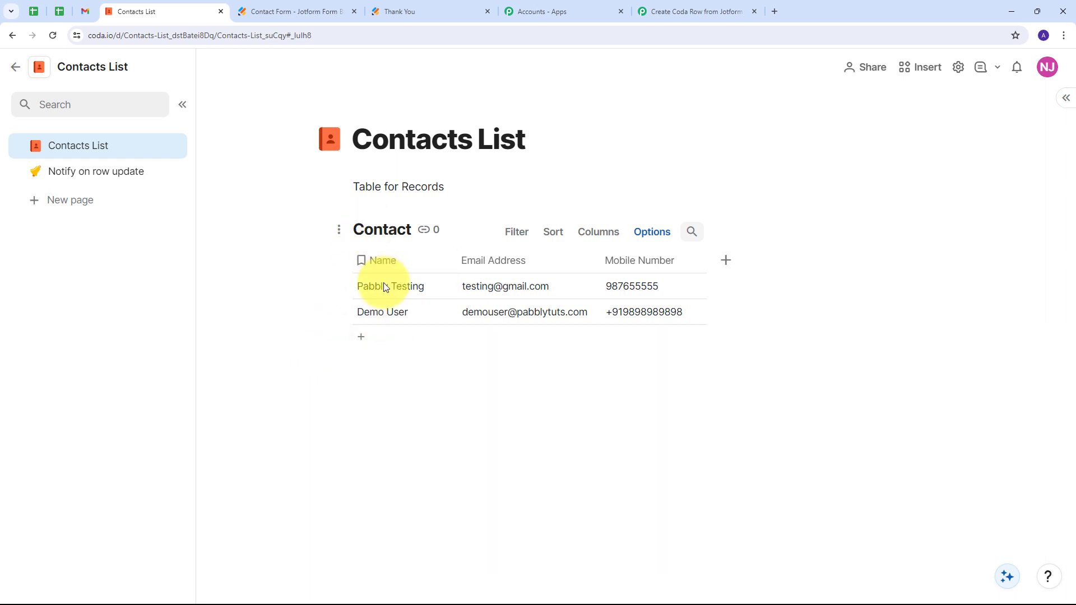
{"action": "left_click", "coordinate": [369, 313]}
{"action": "left_click", "coordinate": [472, 317]}
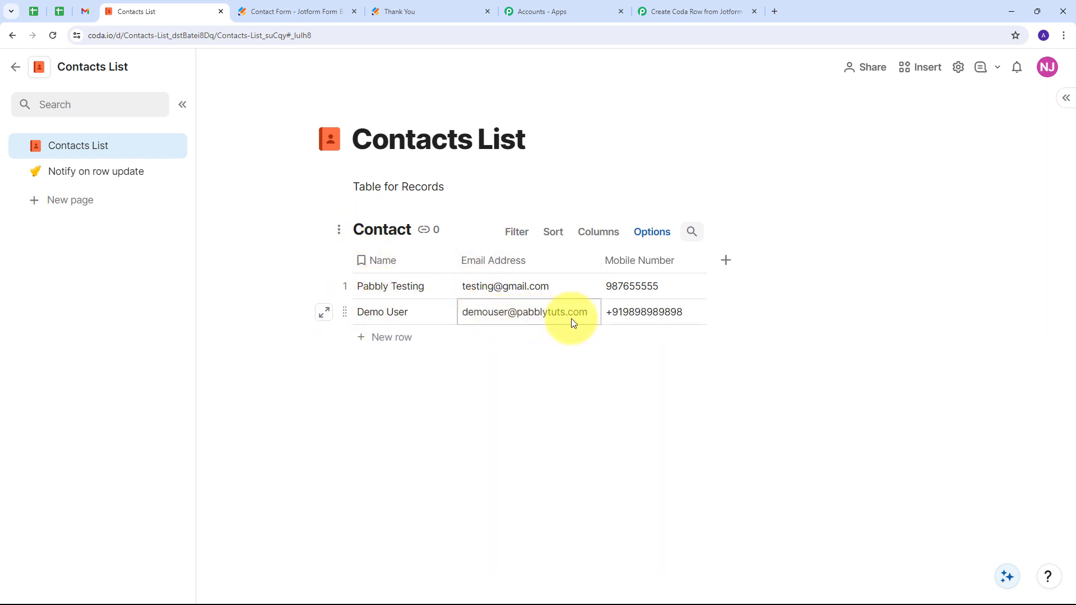
{"action": "left_click", "coordinate": [614, 314]}
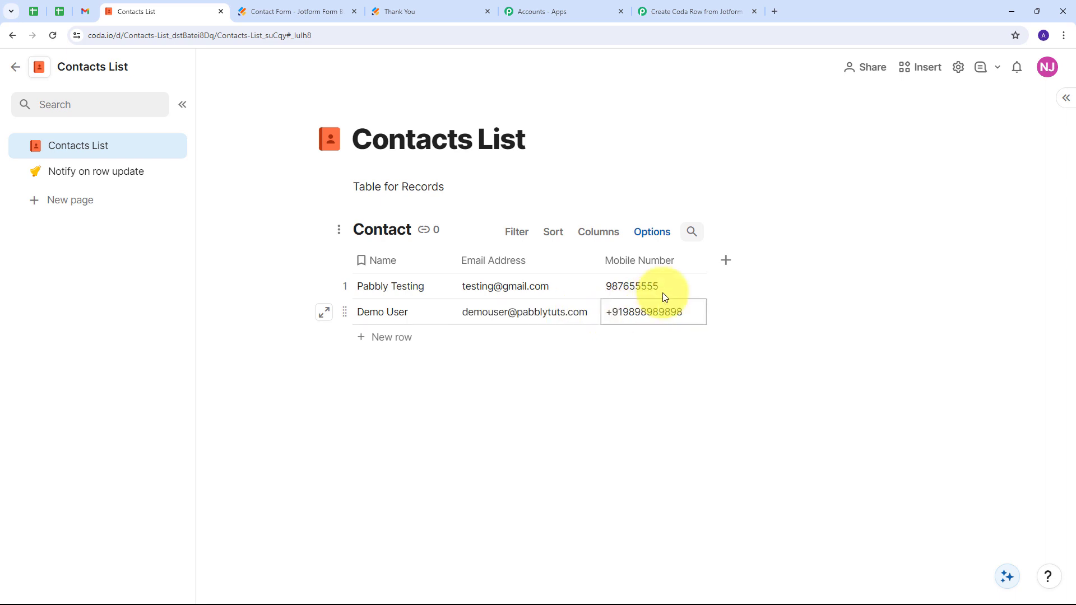
{"action": "left_click", "coordinate": [537, 358]}
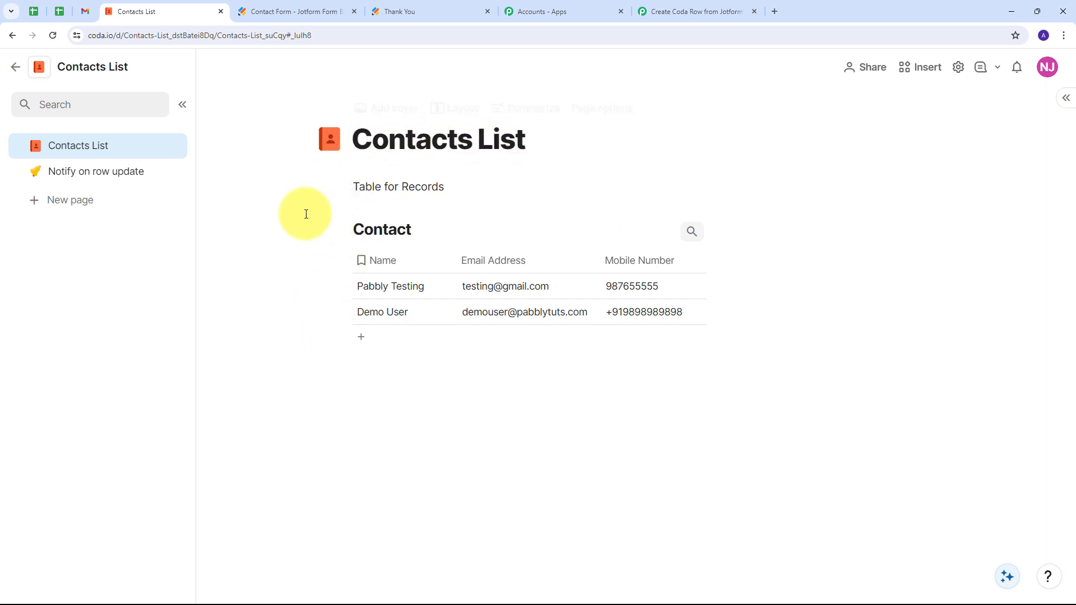
Open the published Jotform Contact Form in a new tab.
{"action": "left_click", "coordinate": [304, 10]}
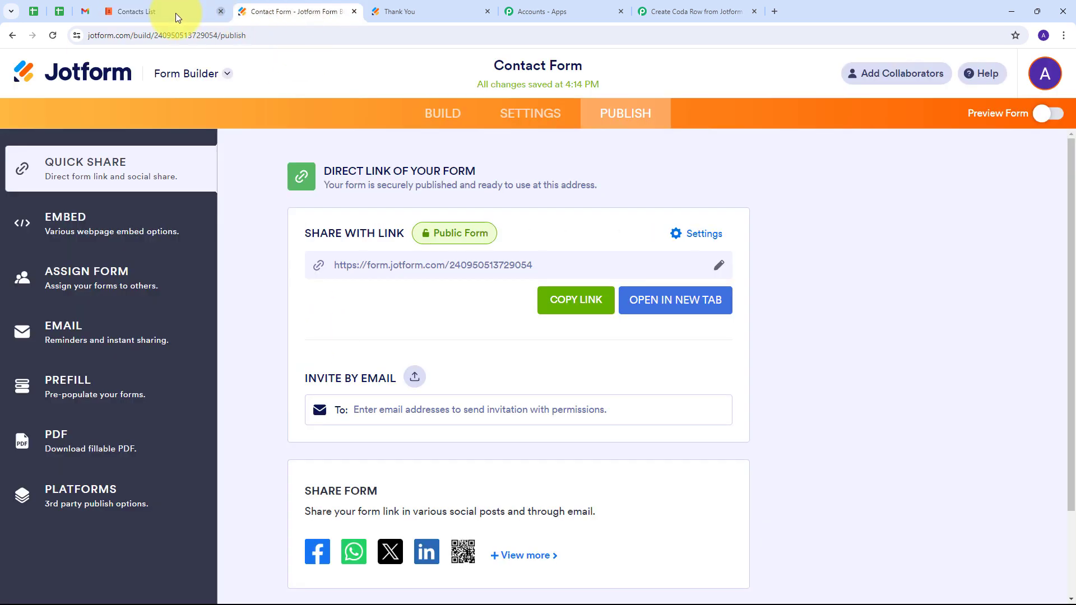
{"action": "left_click", "coordinate": [176, 13]}
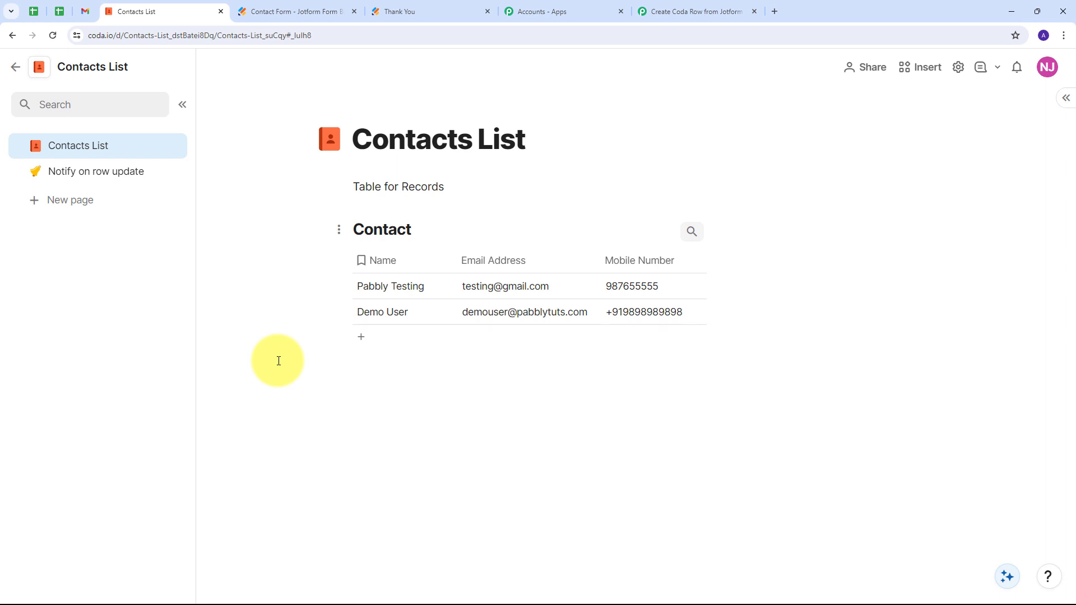
{"action": "left_click", "coordinate": [287, 10]}
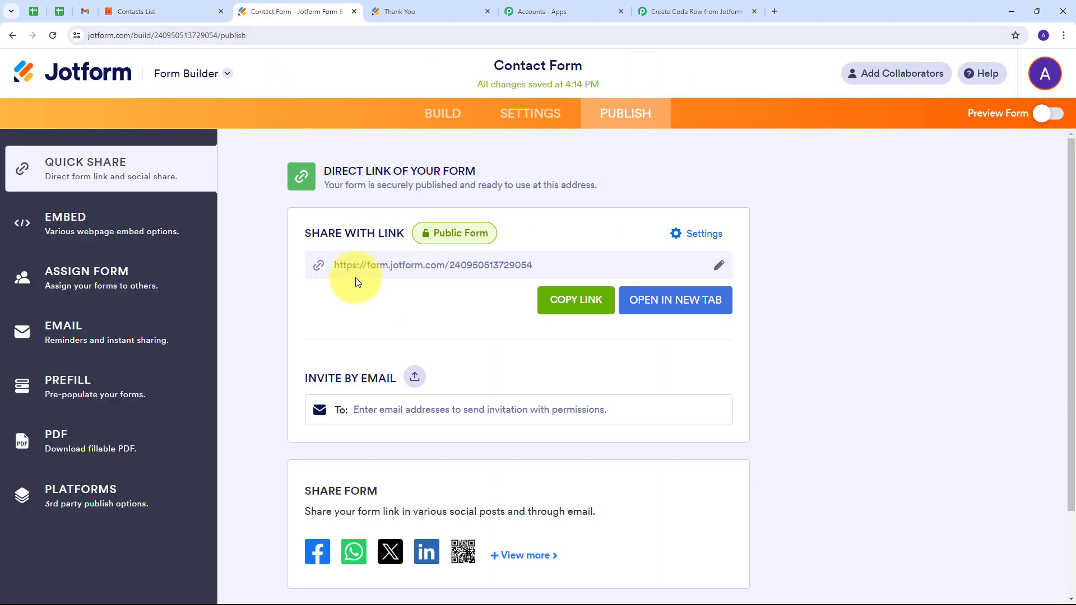
{"action": "left_click", "coordinate": [669, 310]}
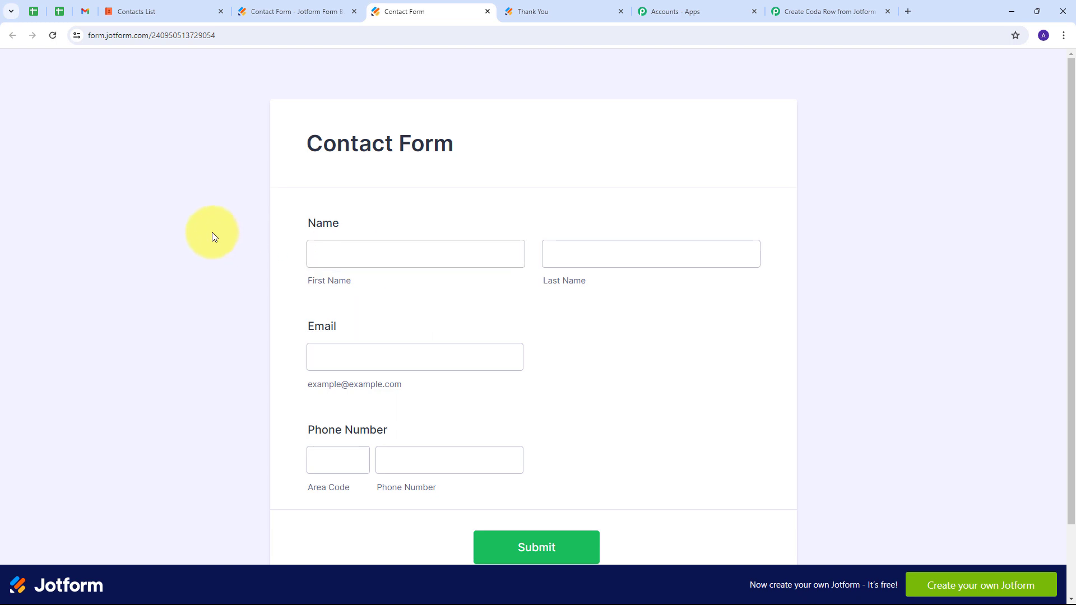
{"action": "scroll", "coordinate": [212, 232], "scroll_direction": "down", "scroll_amount": 1}
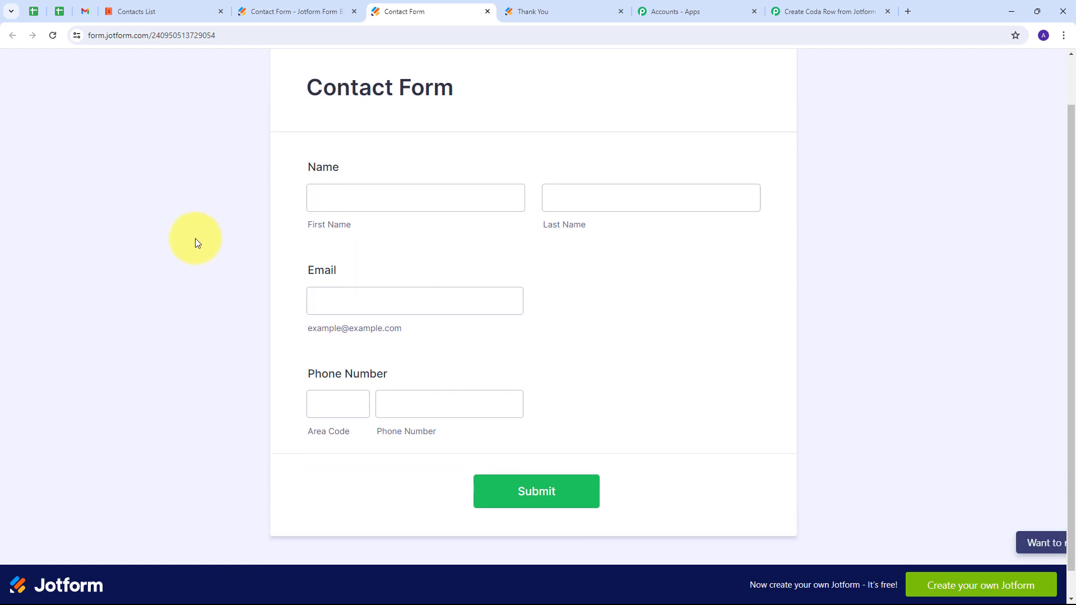
Fill in a test contact's first and last name, e-mail, area code and phone number, then submit.
{"action": "left_click", "coordinate": [358, 202]}
{"action": "type", "text": "Test"}
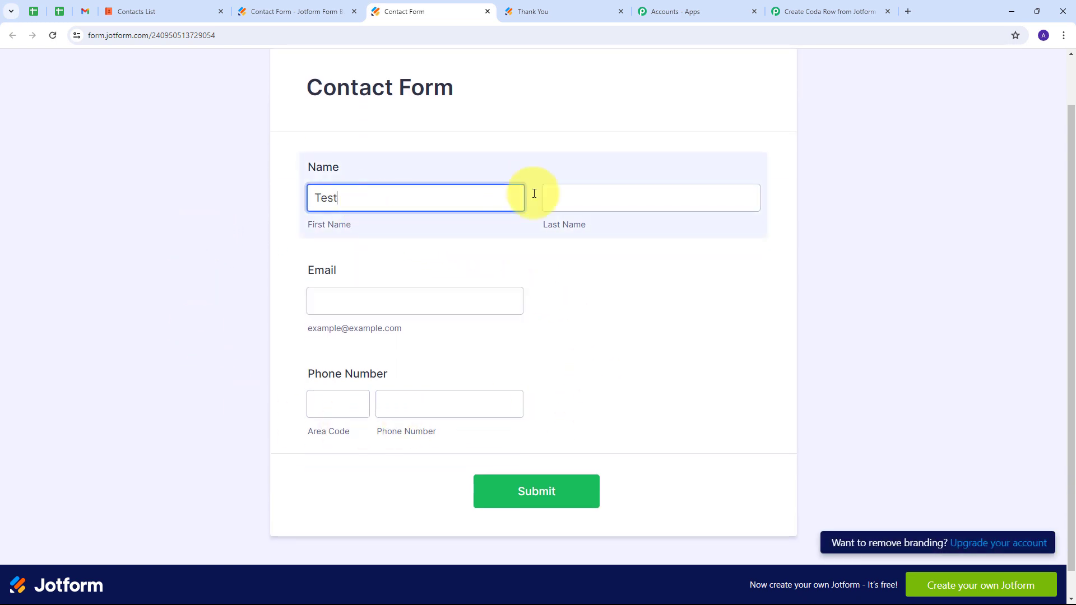
{"action": "left_click", "coordinate": [559, 198]}
{"action": "type", "text": "User"}
{"action": "left_click", "coordinate": [389, 304]}
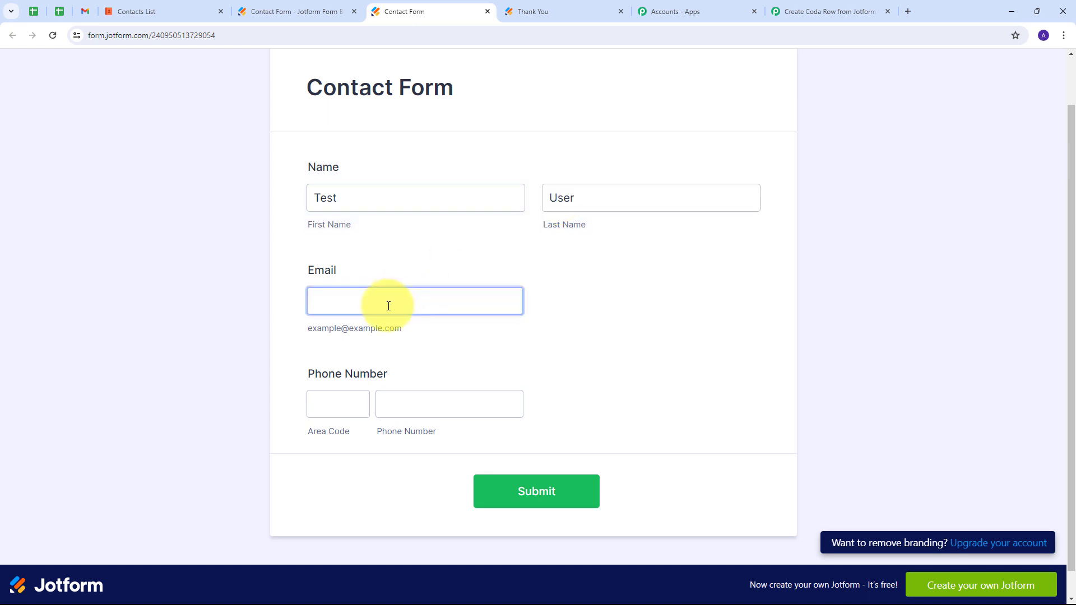
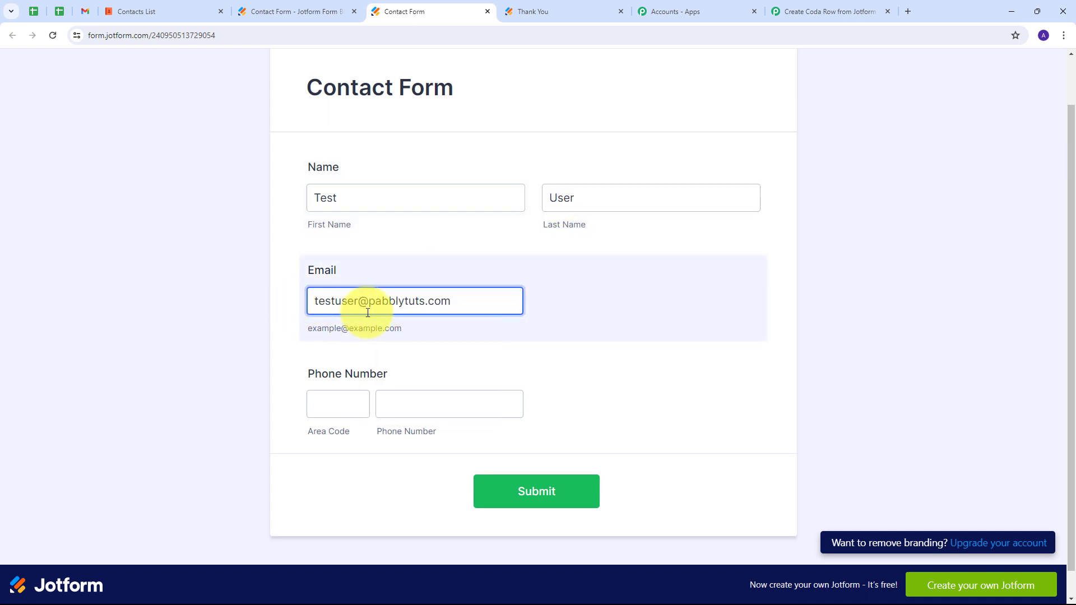
{"action": "left_click", "coordinate": [328, 403]}
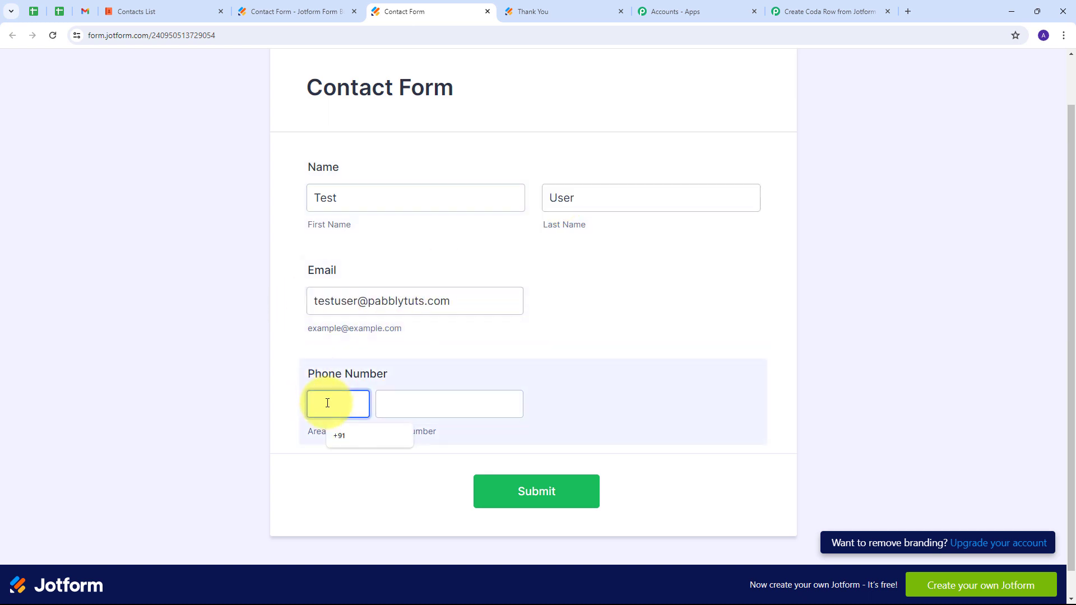
{"action": "type", "text": "+91"}
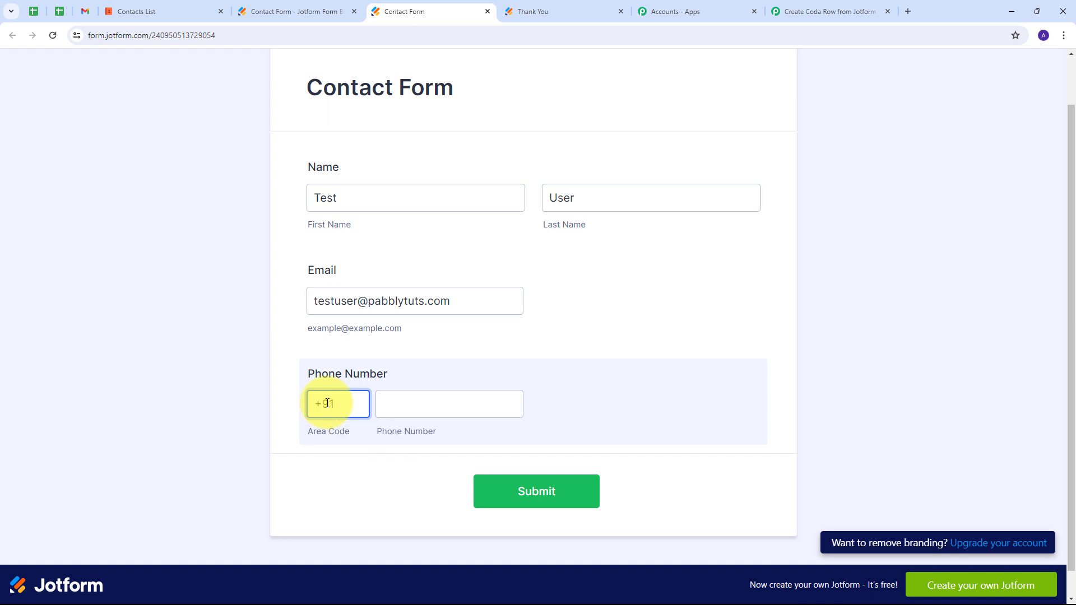
{"action": "key", "text": "Tab"}
{"action": "type", "text": "9595959595"}
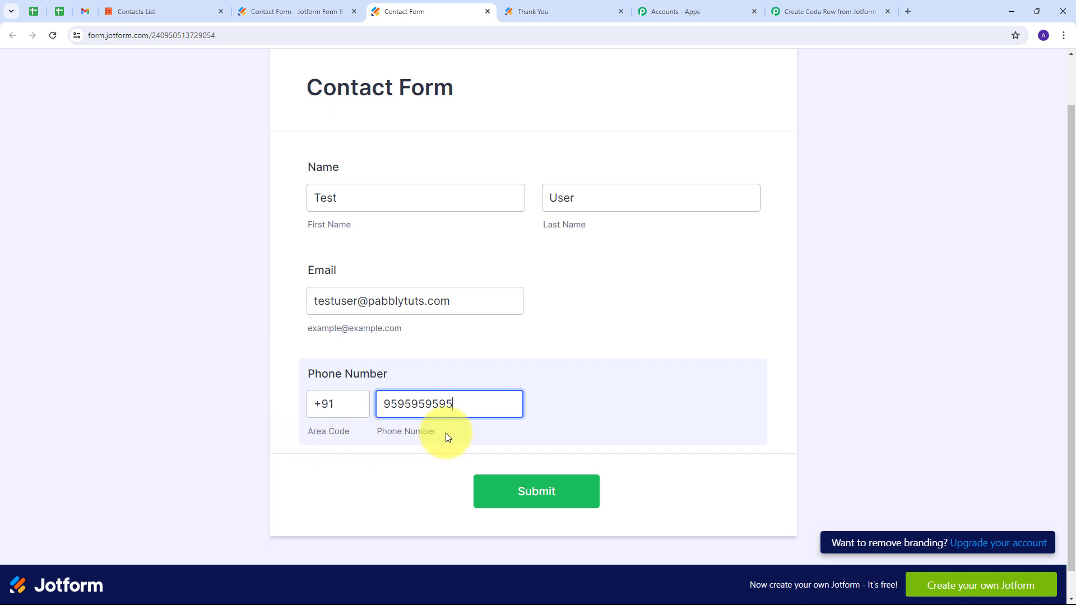
{"action": "left_click", "coordinate": [509, 490]}
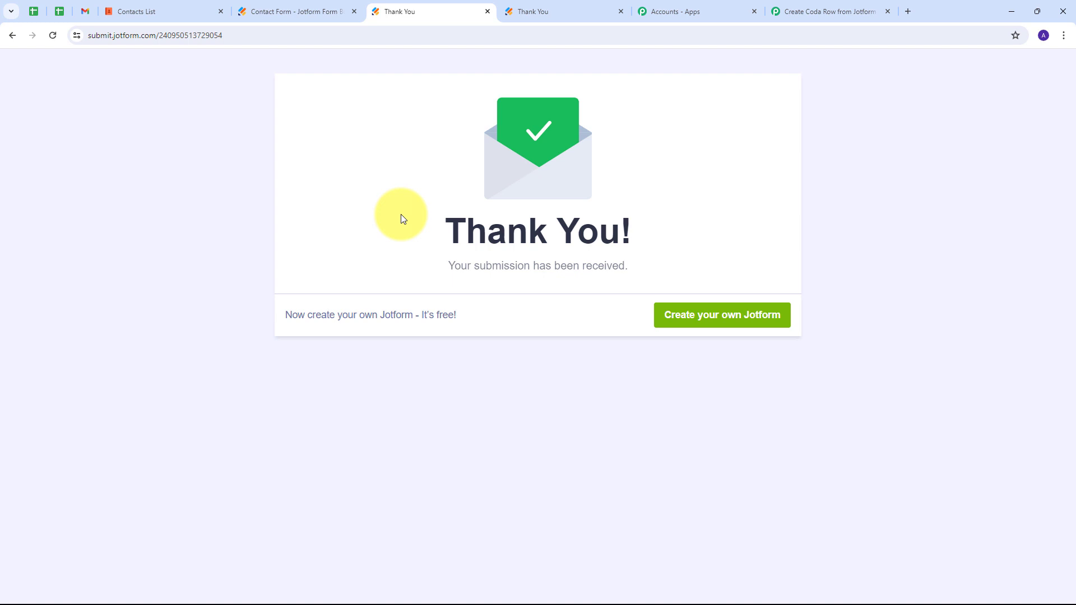
Switch to the Coda Contacts List to confirm the new test submission row.
{"action": "left_click", "coordinate": [166, 8]}
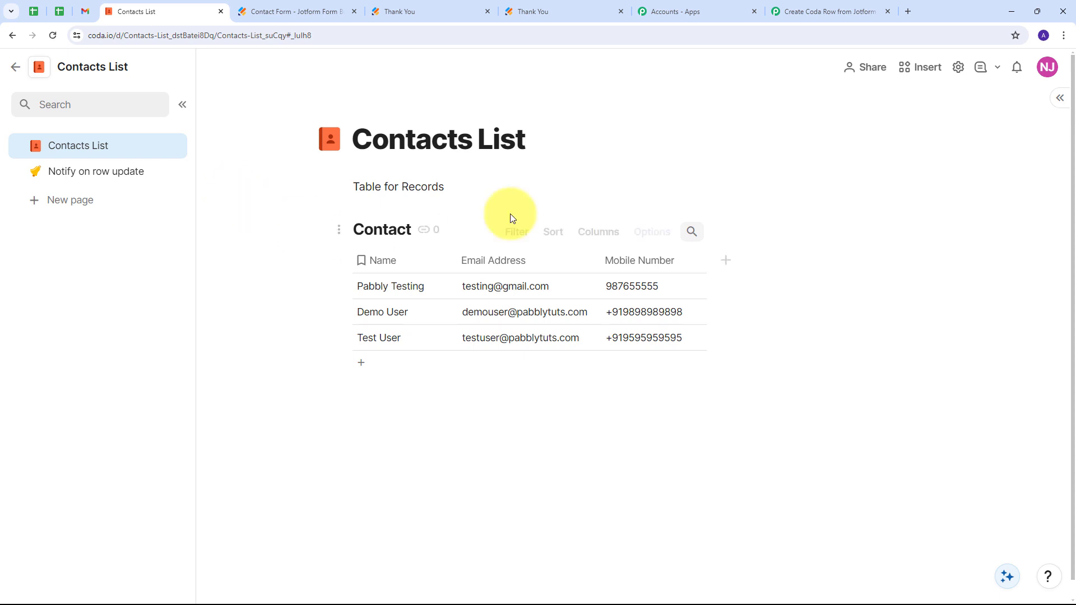
Return to the 'Create Coda Row from Jotform' workflow in Pabbly Connect.
{"action": "left_click", "coordinate": [820, 12]}
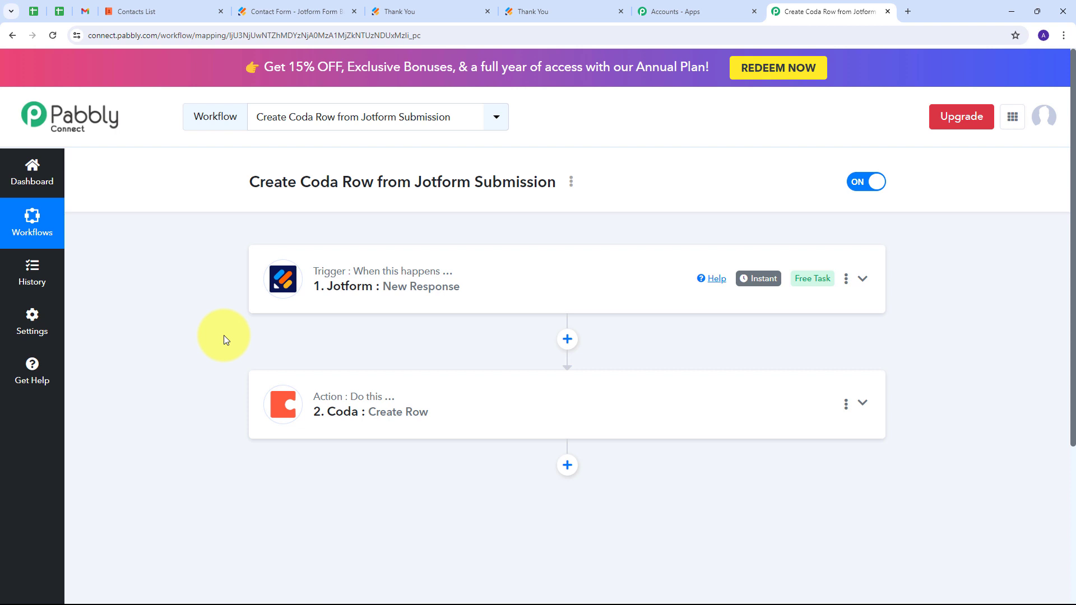
{"action": "mouse_move", "coordinate": [319, 283]}
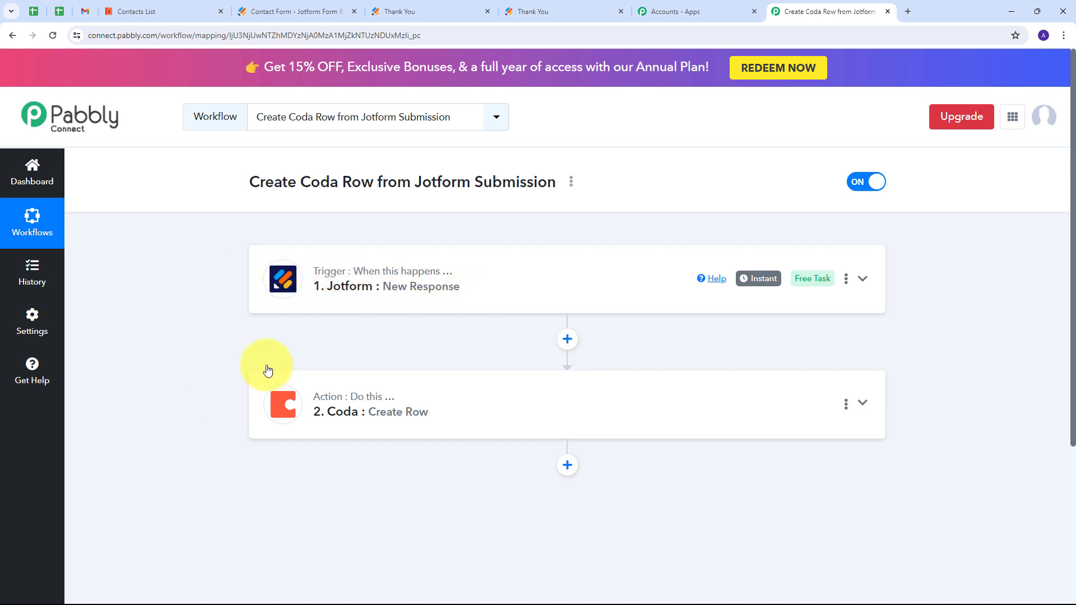
{"action": "mouse_move", "coordinate": [337, 432]}
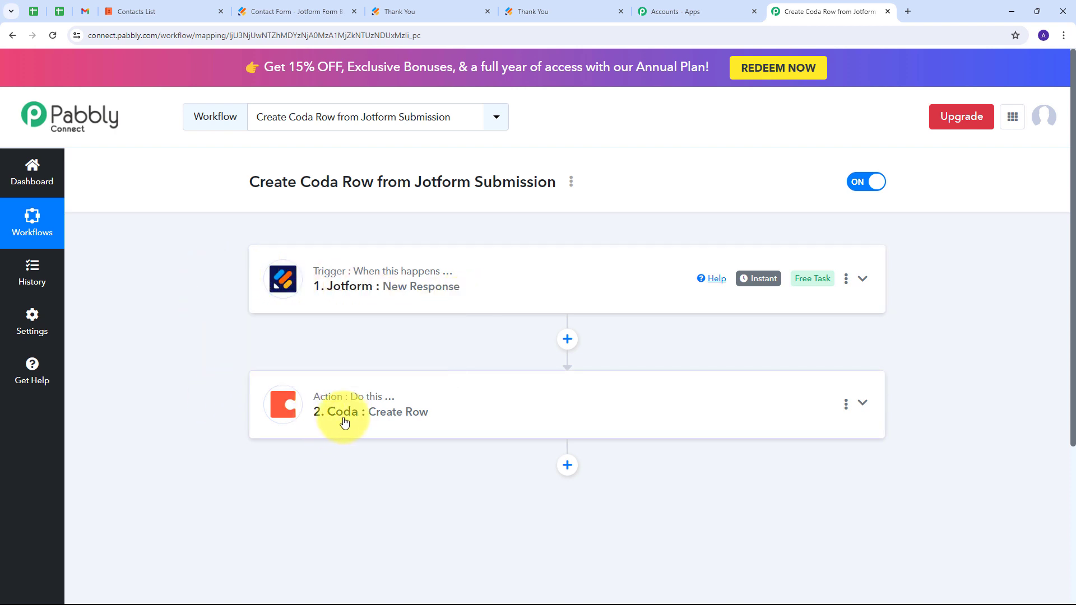